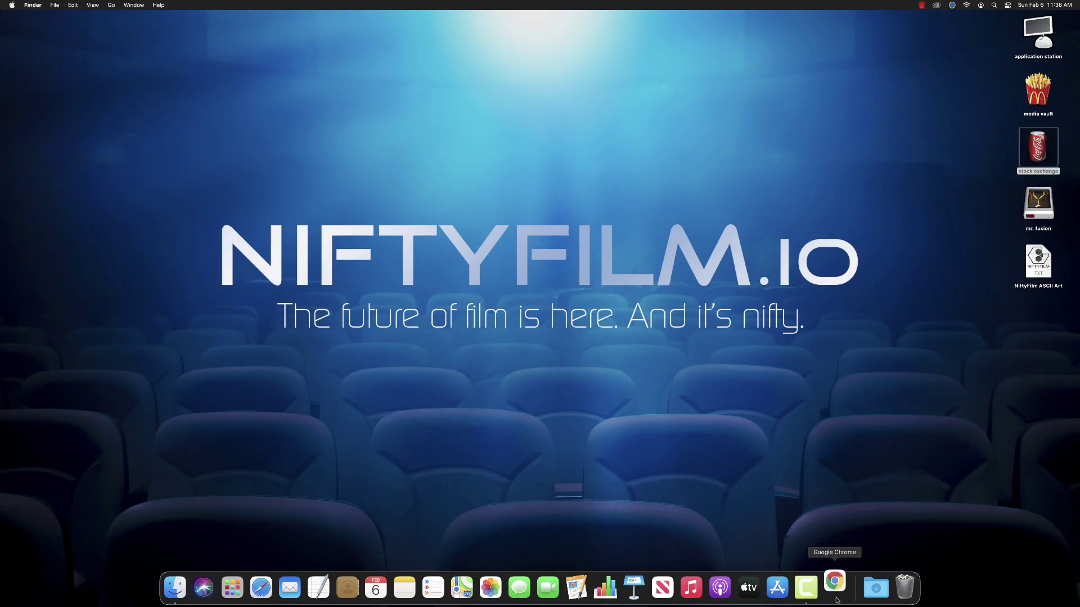
Open a new Chrome window and load studio.manifold.xyz
click(57, 5)
click(78, 27)
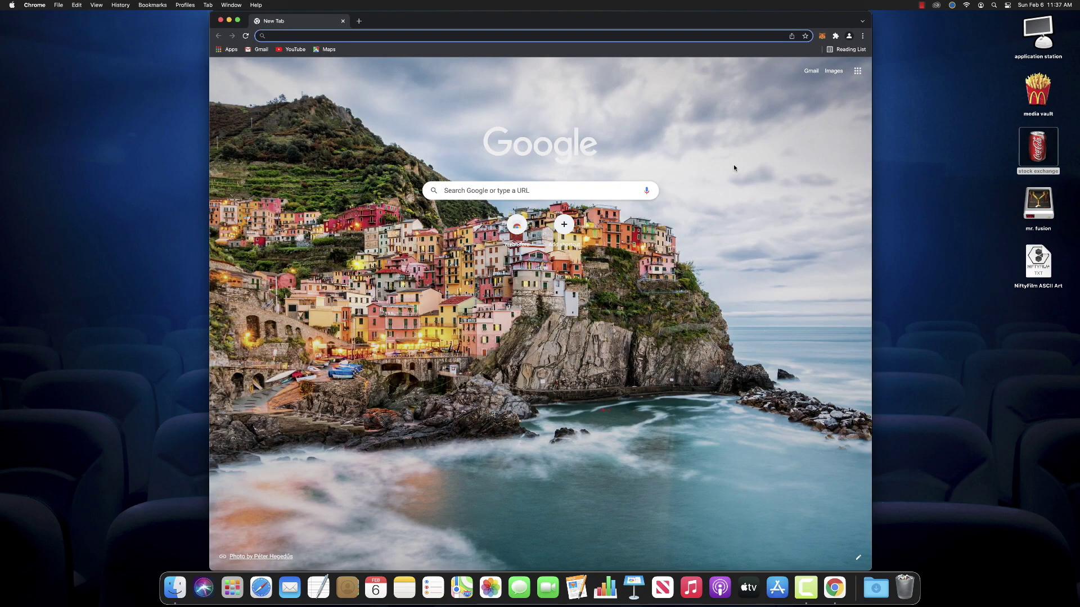
text(studio.manifold.xyz)
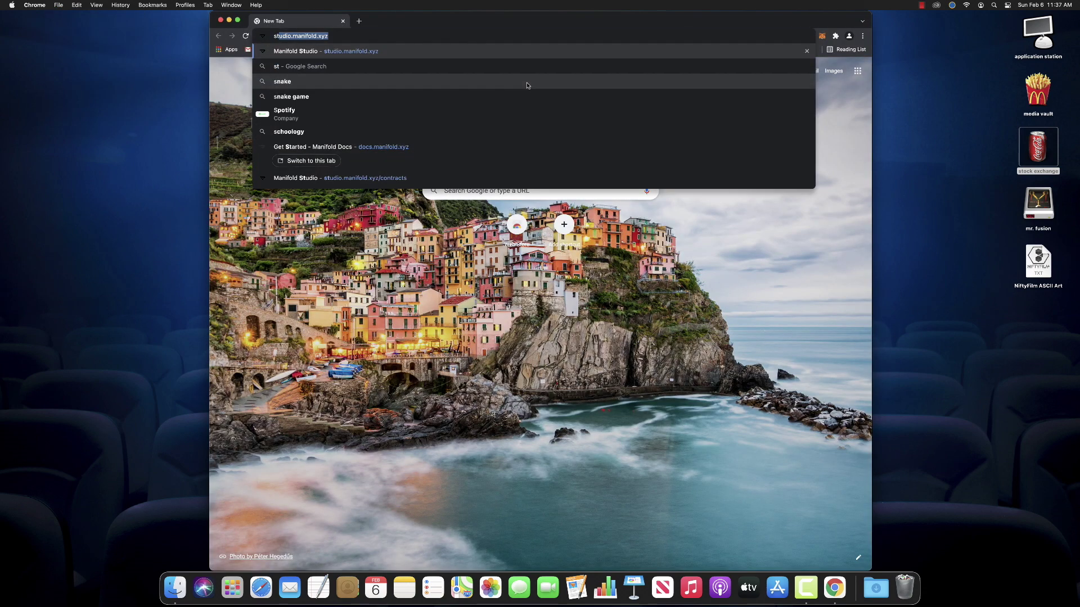
key(Return)
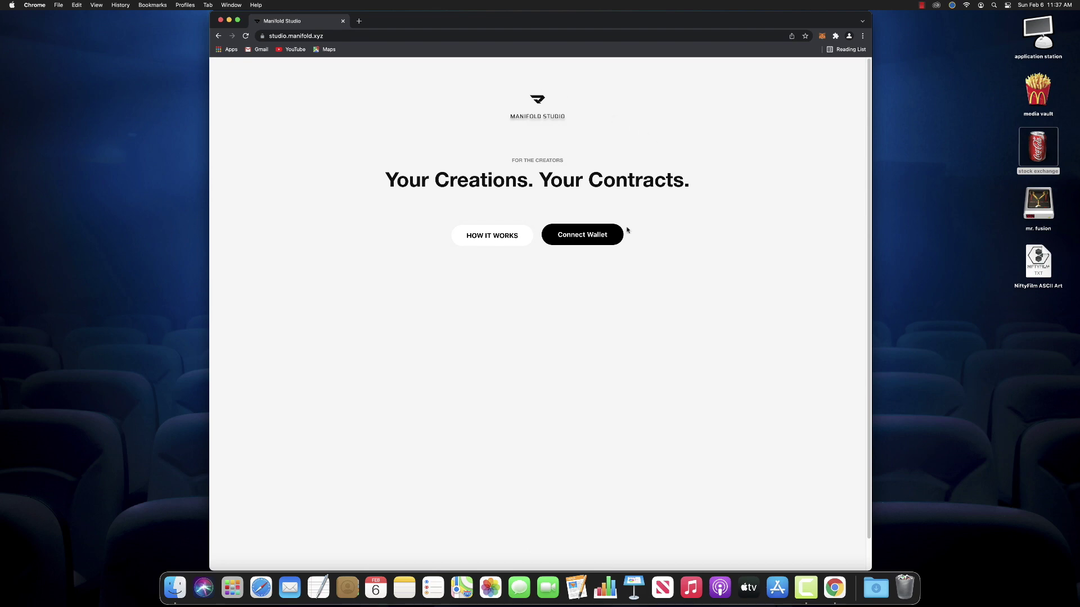
Connect MetaMask to Manifold Studio, unlocking it with the password and signing the login message
click(582, 241)
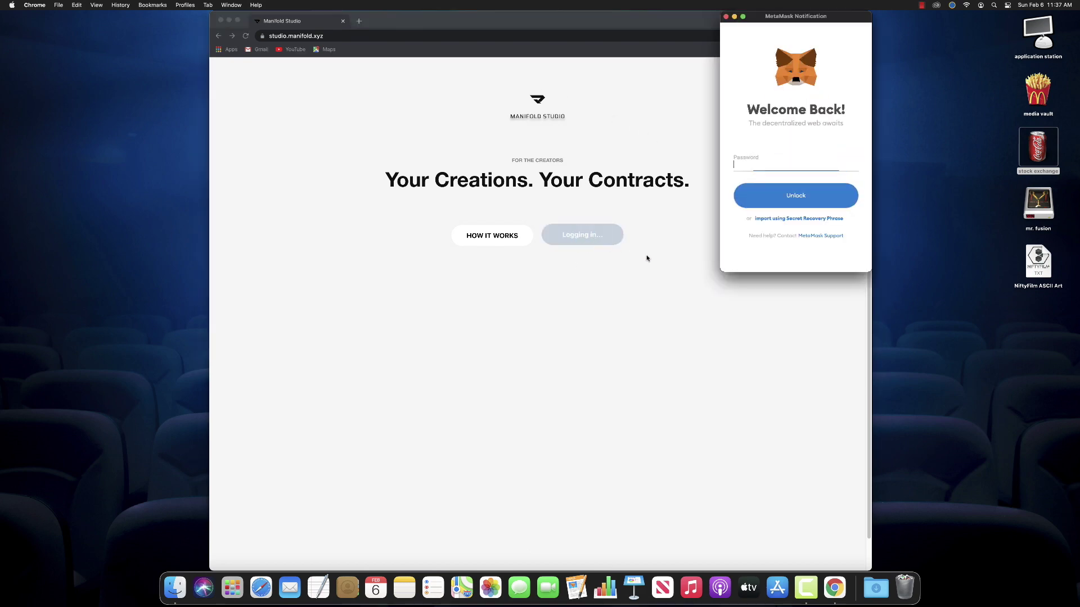
text(••••••••••••••••)
key(Return)
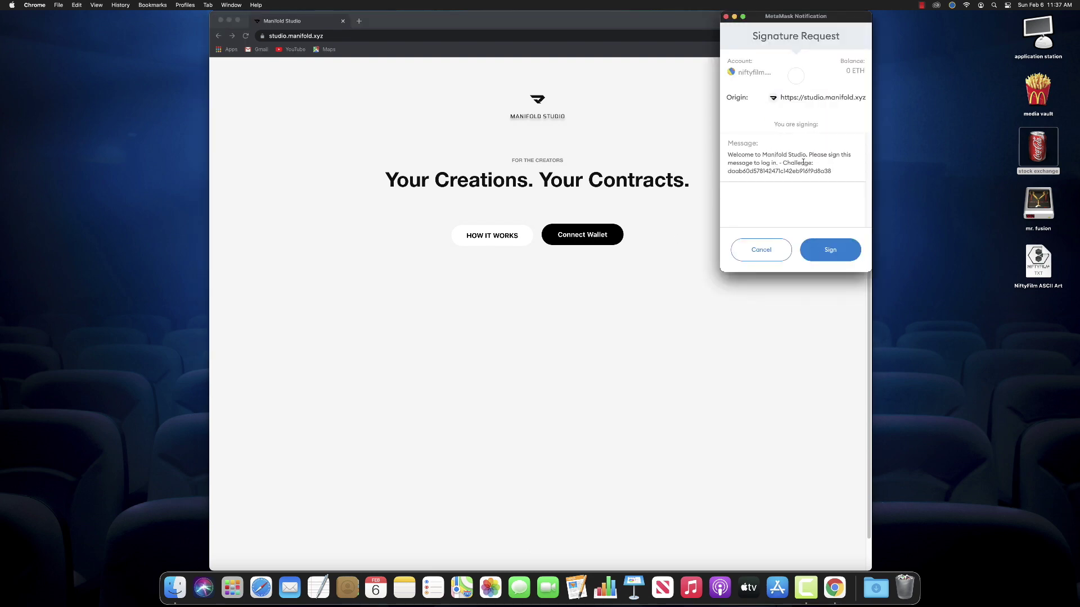
click(833, 256)
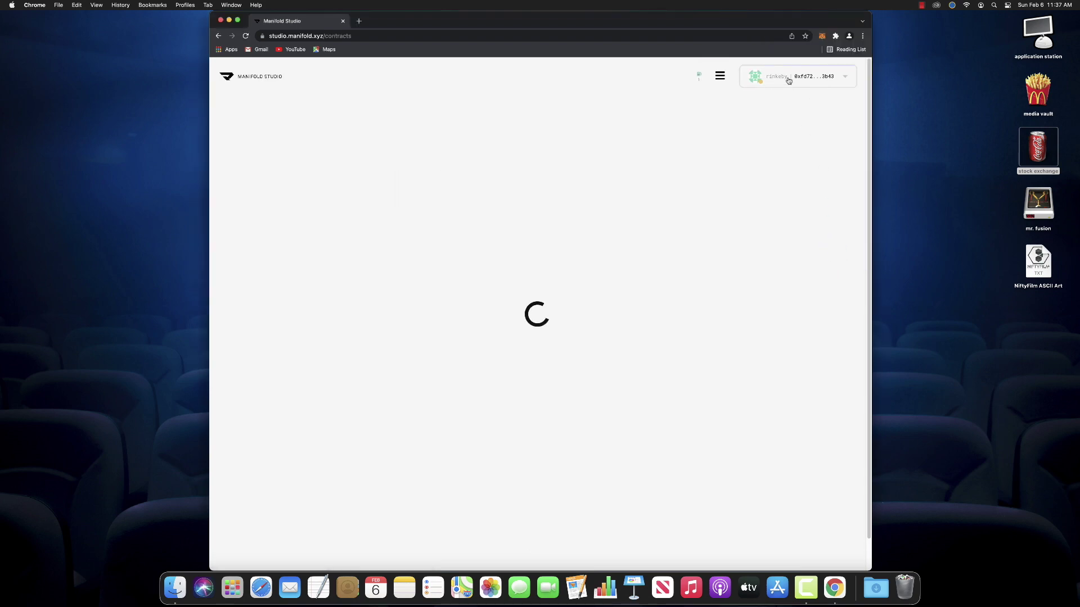
Confirm in MetaMask's network list that the wallet stays on Rinkeby
click(822, 36)
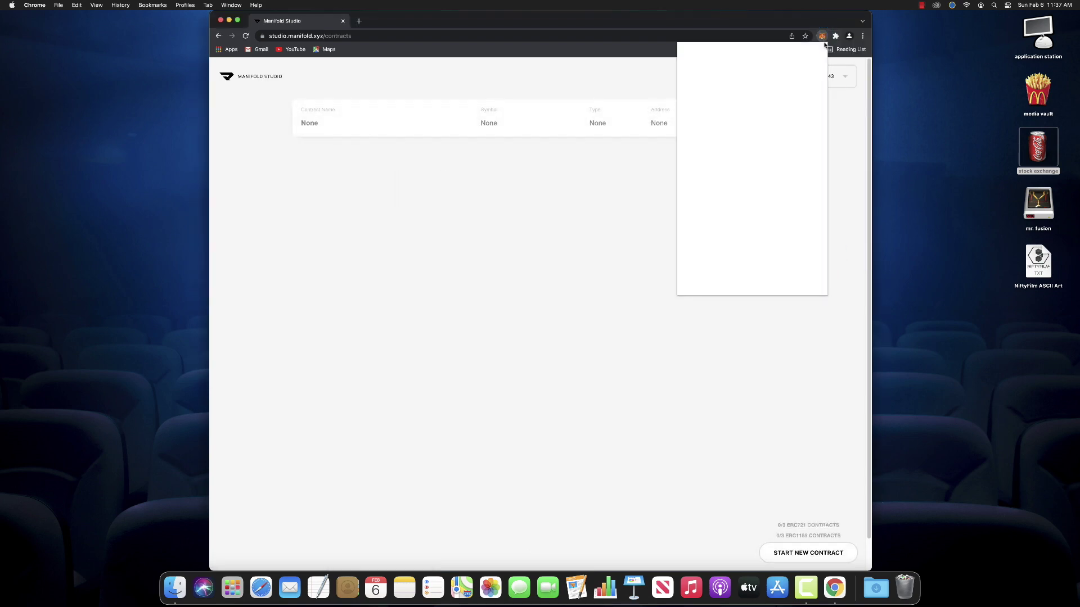
click(778, 57)
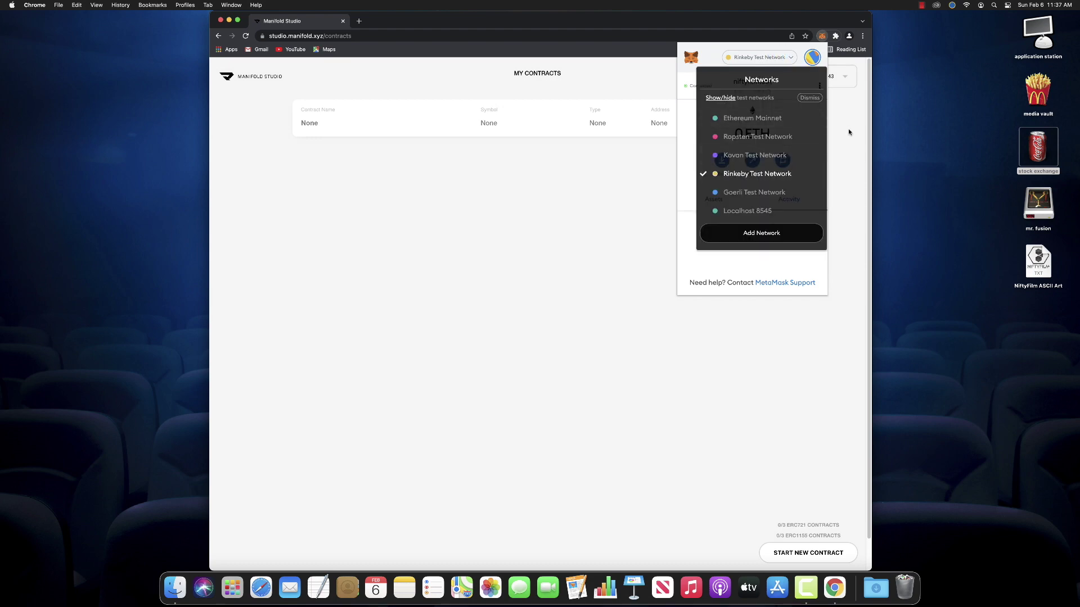
click(761, 181)
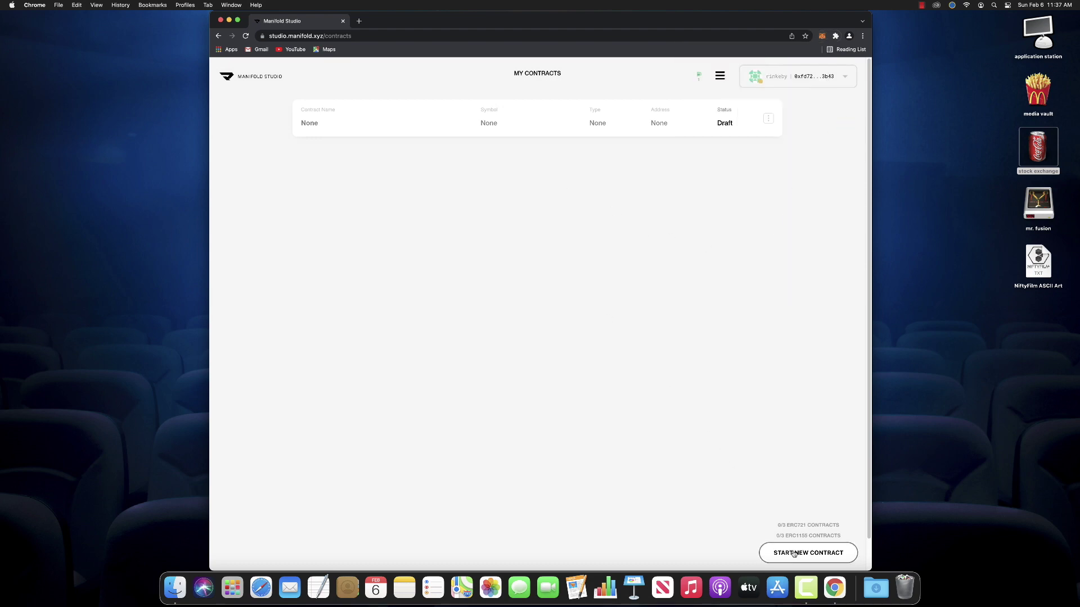
Create an ERC721 contract named 'NiftyFilm presents The Absence Is Always Present' with token symbol NFILM
click(799, 554)
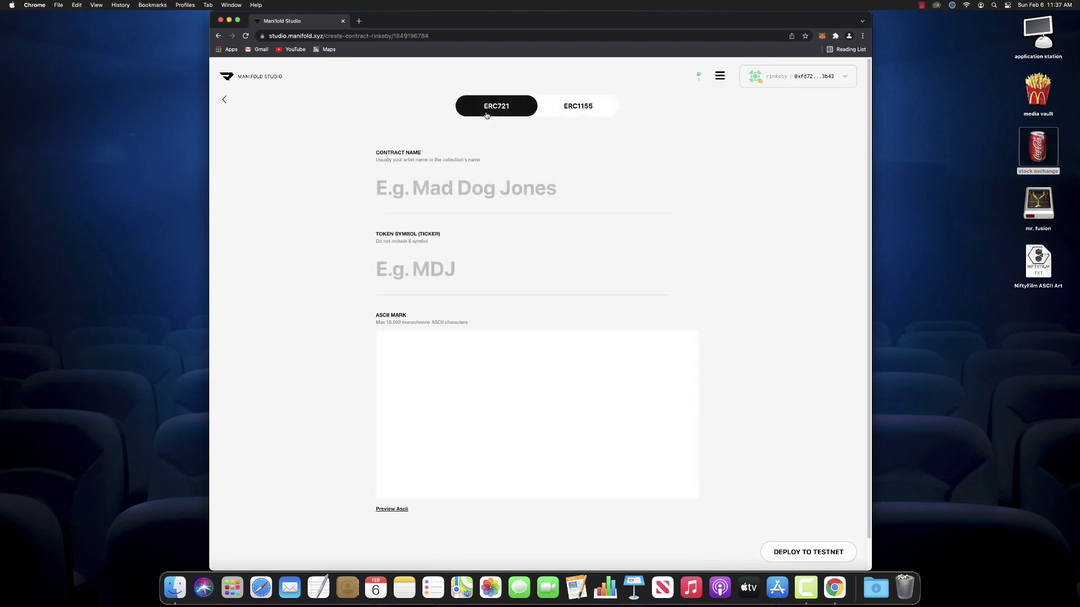
click(424, 195)
text(NiftyF)
text(ilm present)
text(s The Abse)
text(nce Is Alw)
text(ays Prese)
text(nt)
key(Tab)
text(NFILM)
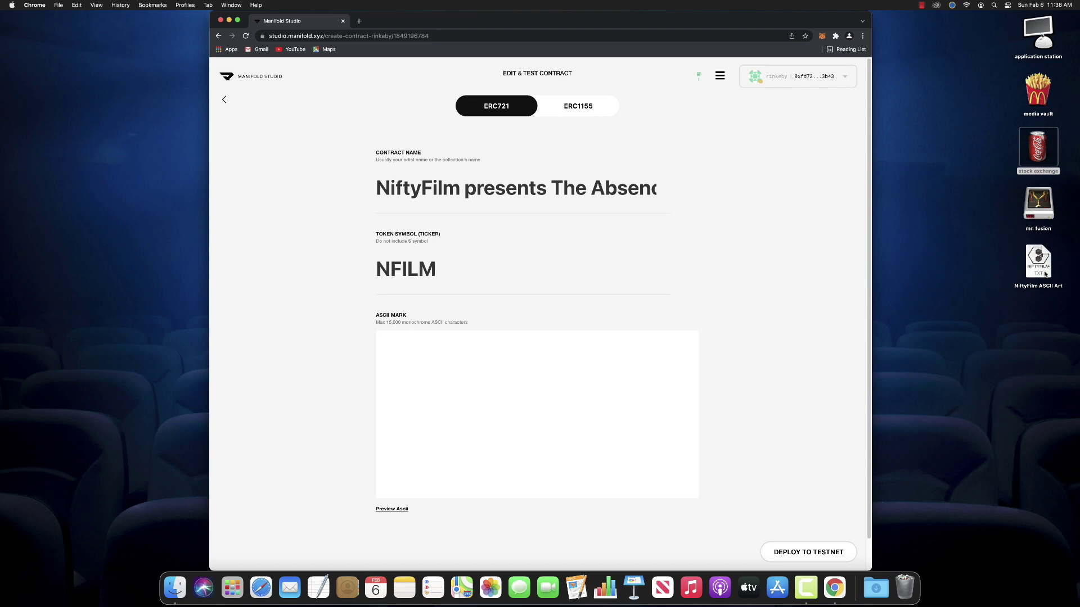
Copy the NiftyFilm ASCII Art text from TextEdit into the contract's ASCII Mark field
double_click(1038, 259)
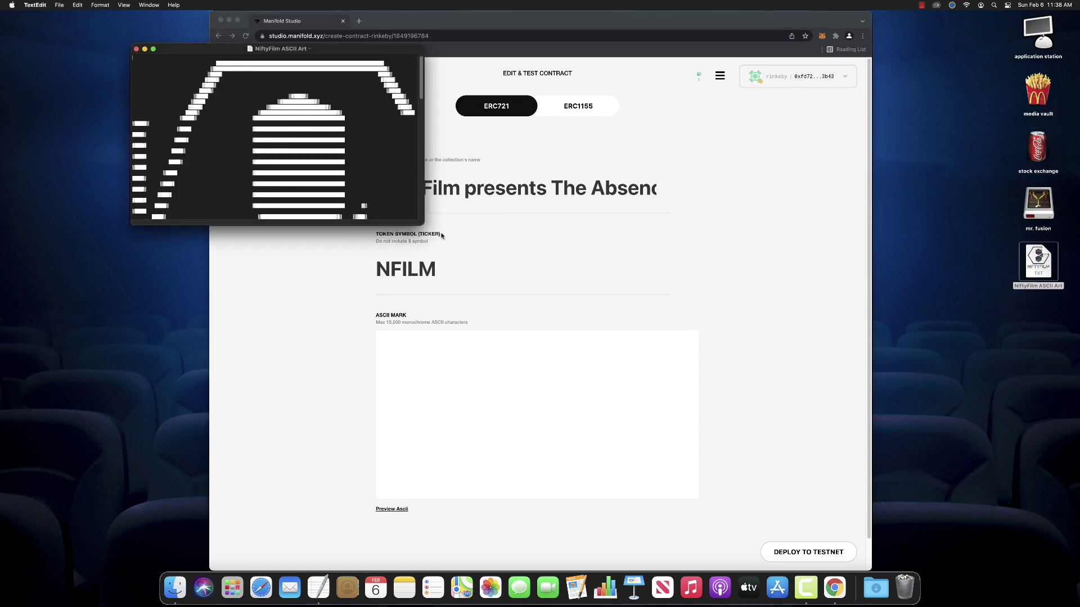
drag(423, 224, 555, 486)
key(super+a)
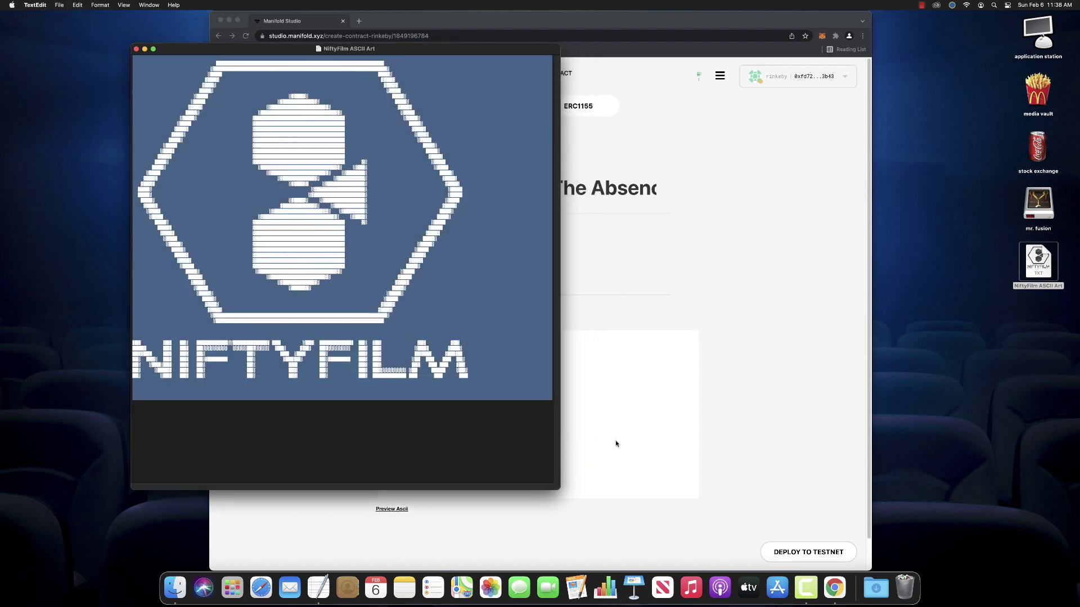
click(591, 439)
click(532, 392)
key(super+v)
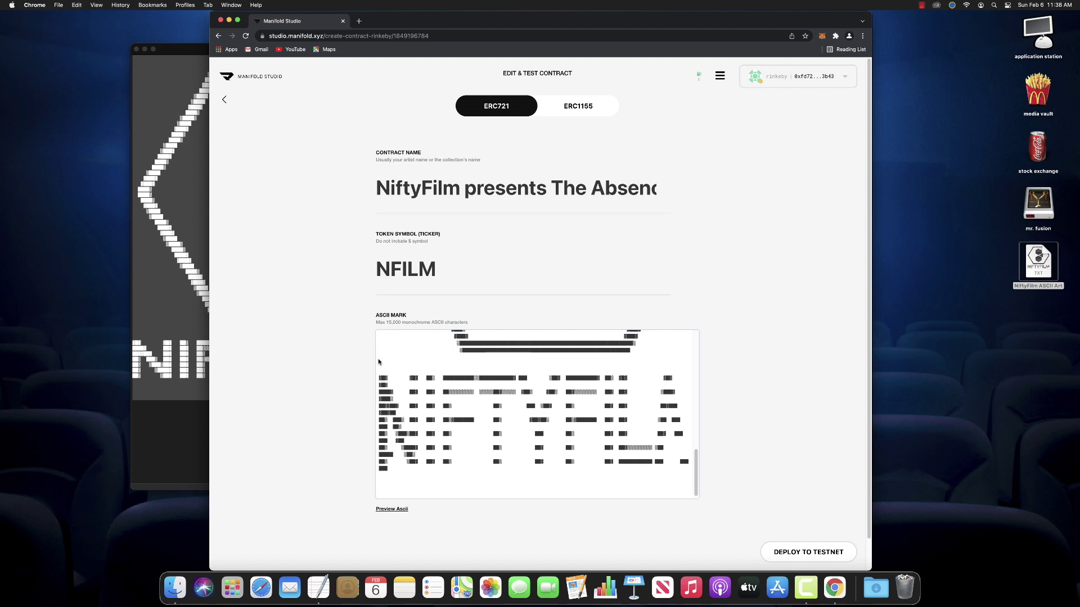
Close the ASCII art text file and preview the pasted ASCII mark
click(172, 347)
key(super+w)
click(394, 509)
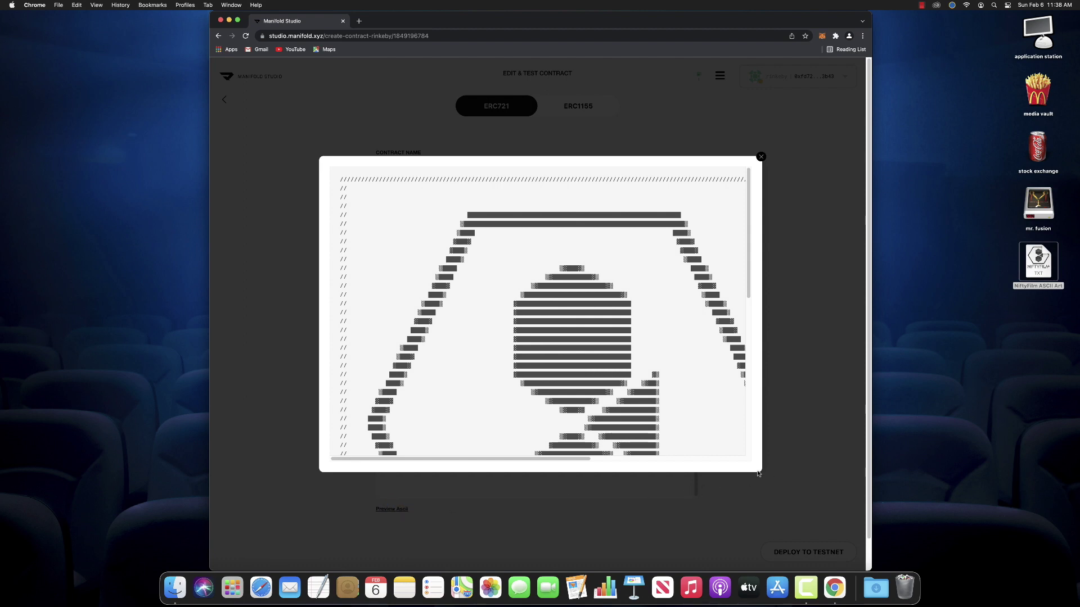
Reopen the ASCII art preview and scroll around to inspect the whole NiftyFilm logo
click(759, 473)
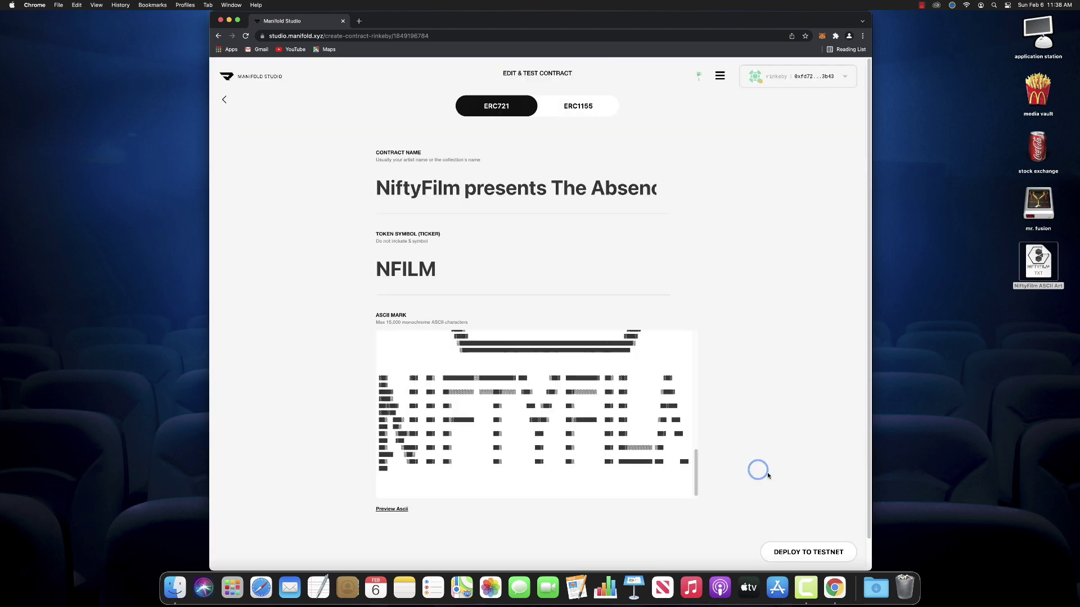
click(392, 509)
scroll(535, 394, down, 5)
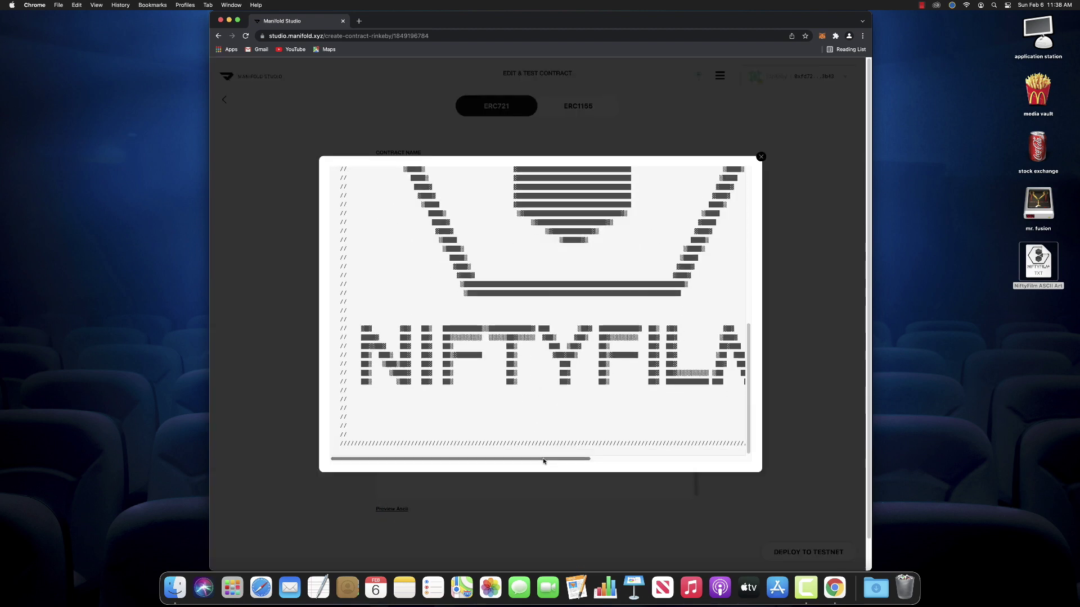
drag(549, 456, 517, 473)
drag(747, 420, 752, 319)
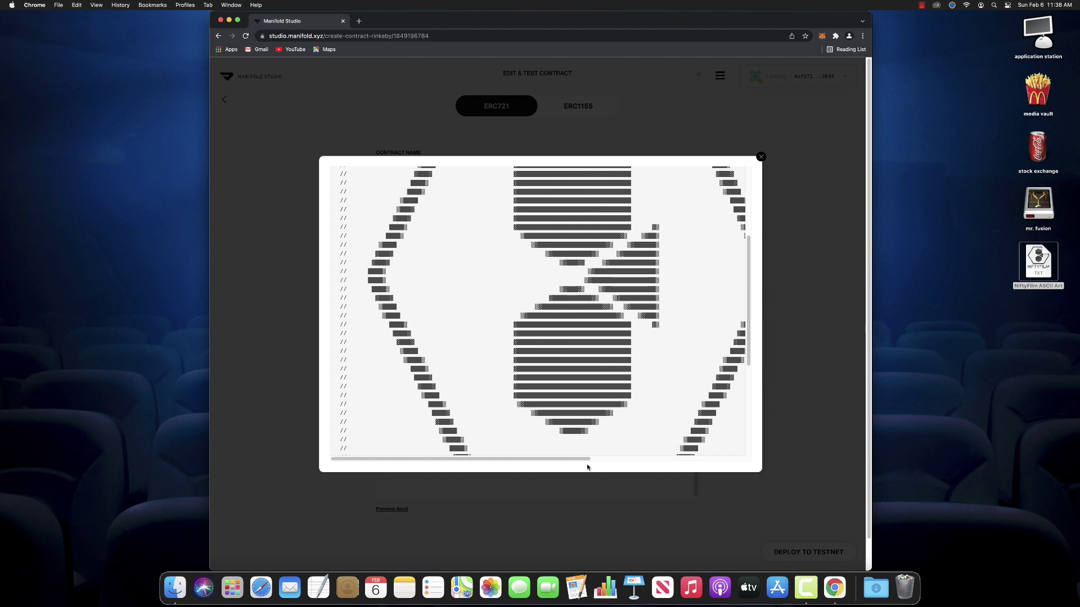
drag(583, 458, 636, 464)
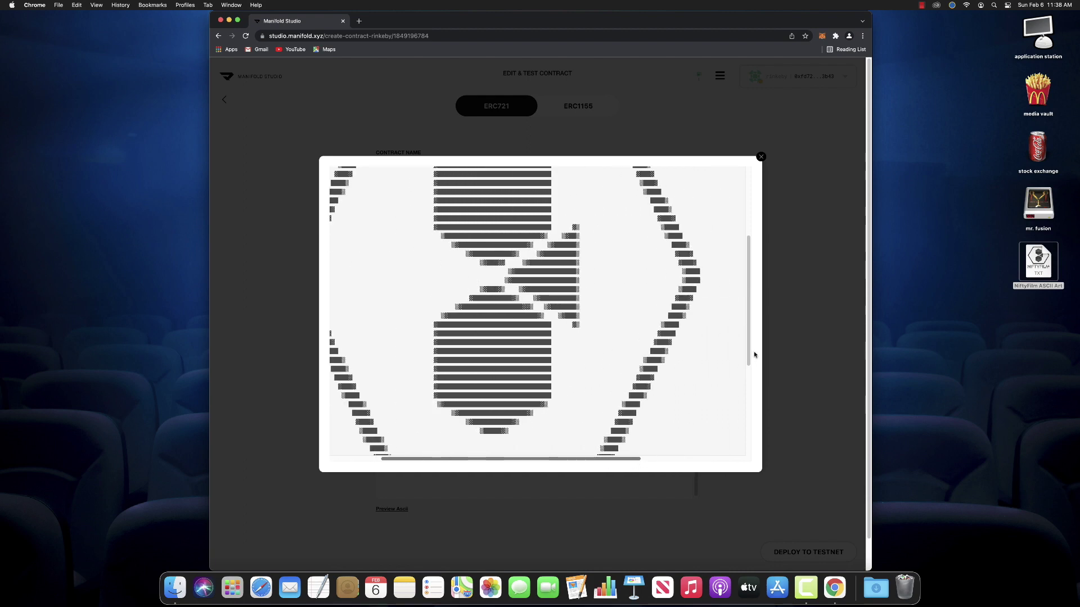
scroll(748, 359, up, 5)
scroll(756, 394, down, 10)
scroll(754, 394, up, 10)
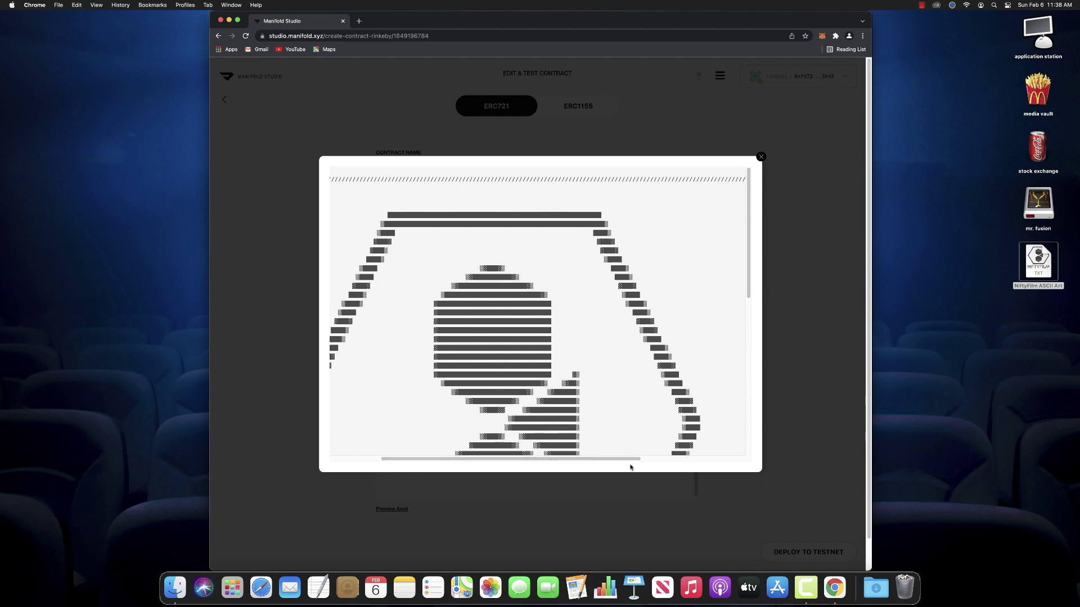
drag(629, 457, 788, 458)
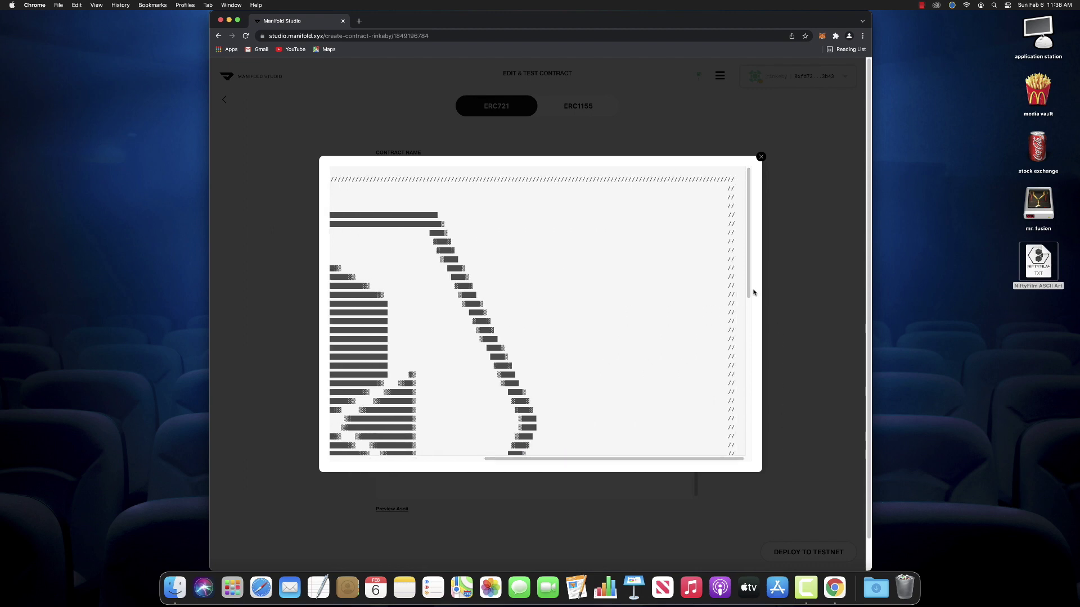
drag(748, 292, 751, 455)
scroll(732, 461, left, 10)
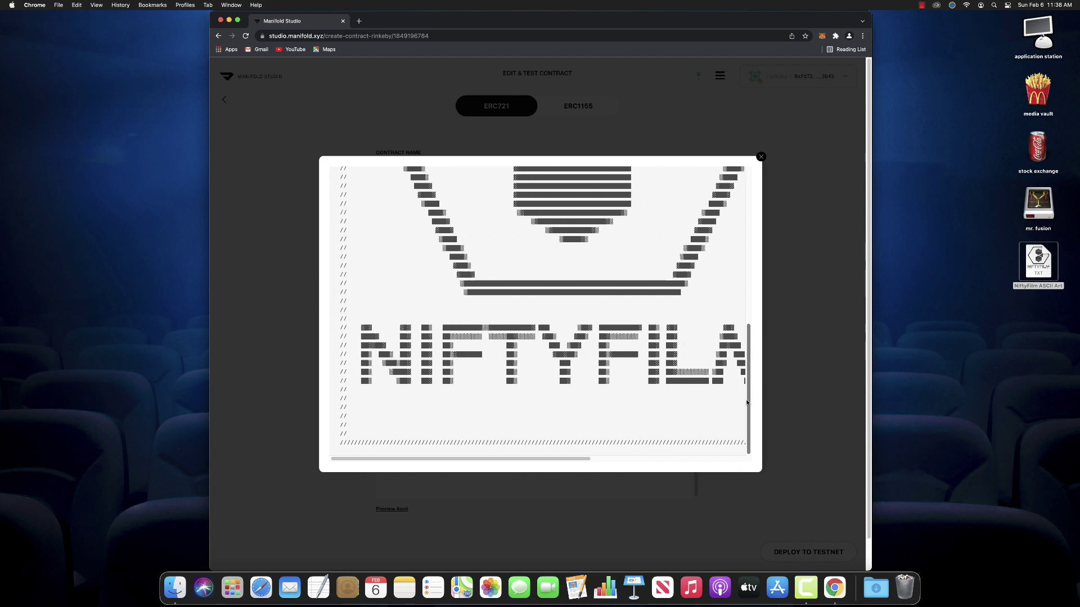
Close the preview and deploy to testnet, triggering the insufficient Rinkeby ETH warning
scroll(743, 400, up, 10)
click(758, 159)
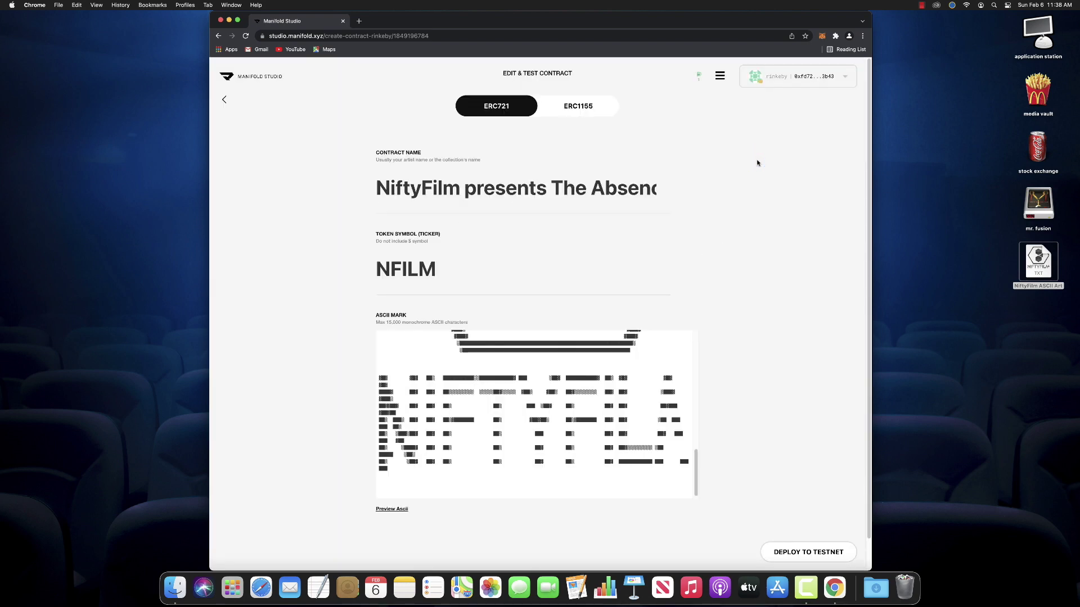
click(793, 554)
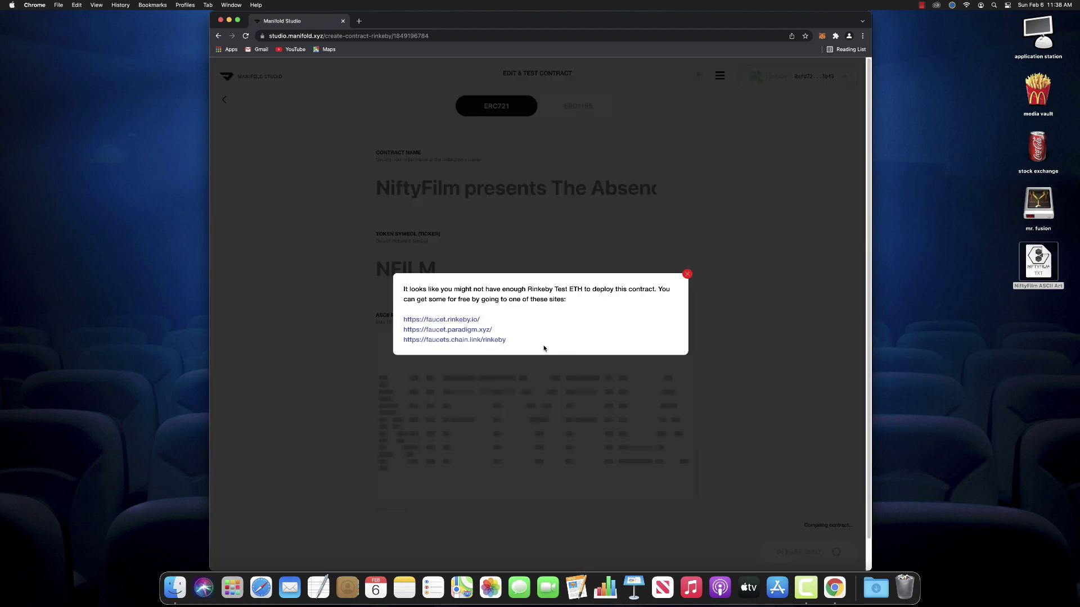
Open the Paradigm faucet and begin authorising with Twitter, entering the account username and password
click(483, 333)
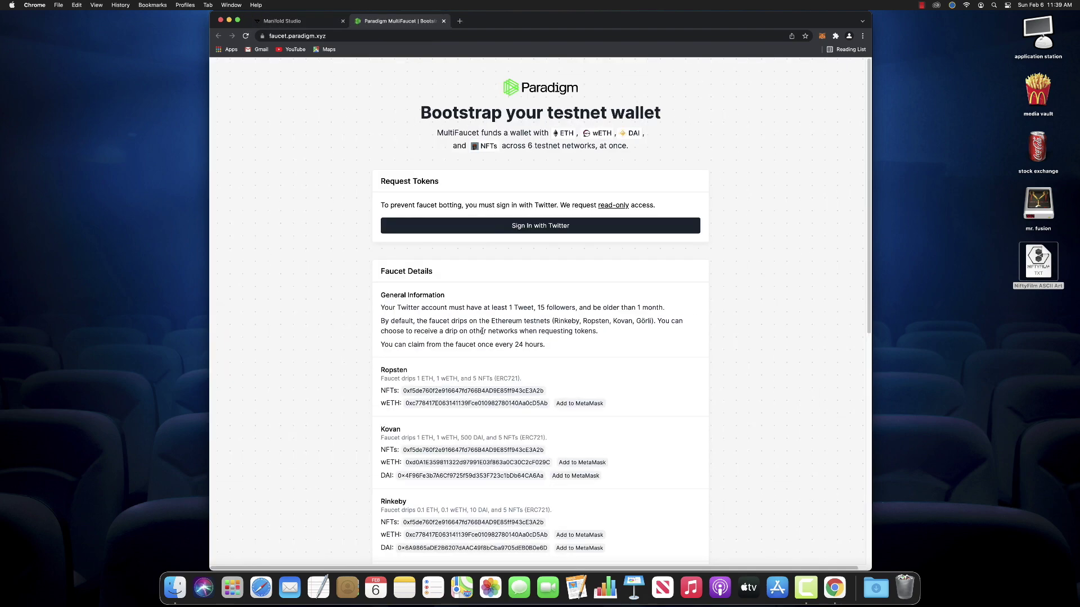
click(521, 227)
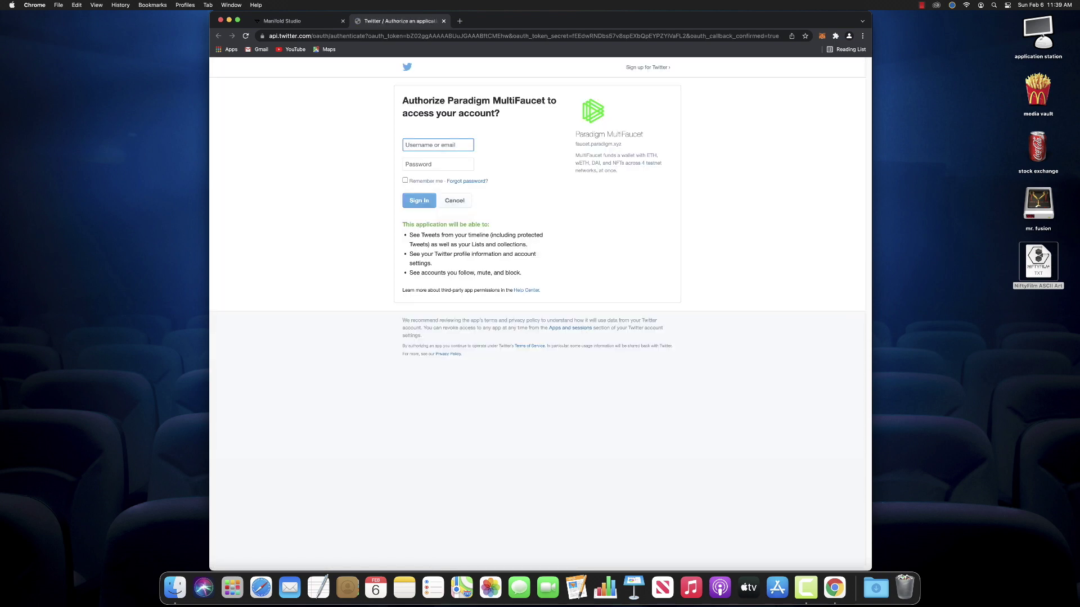
text(TheRealCharnick)
click(438, 165)
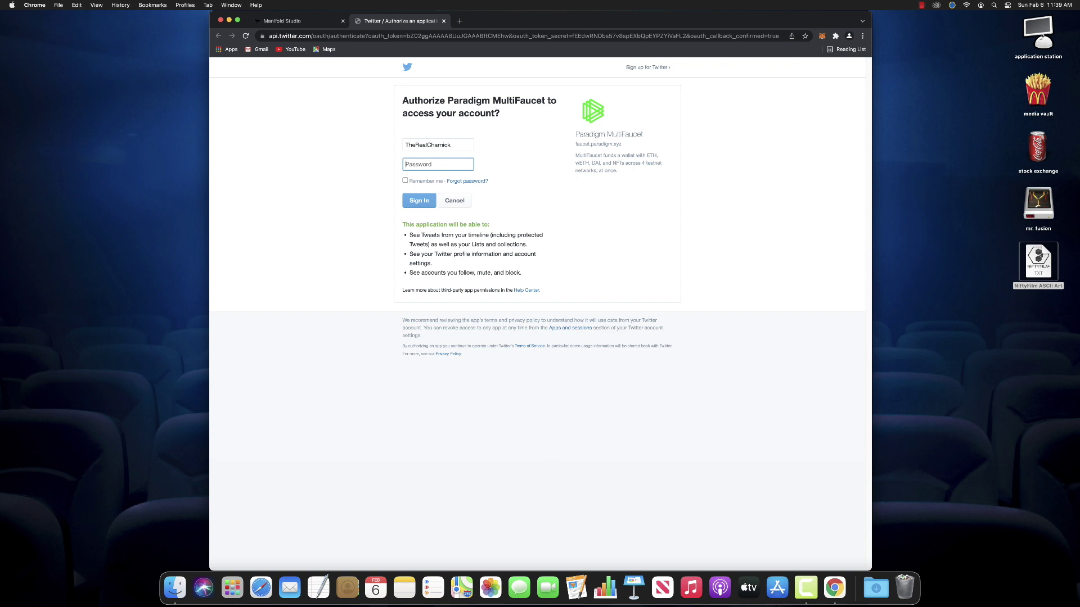
text(••)
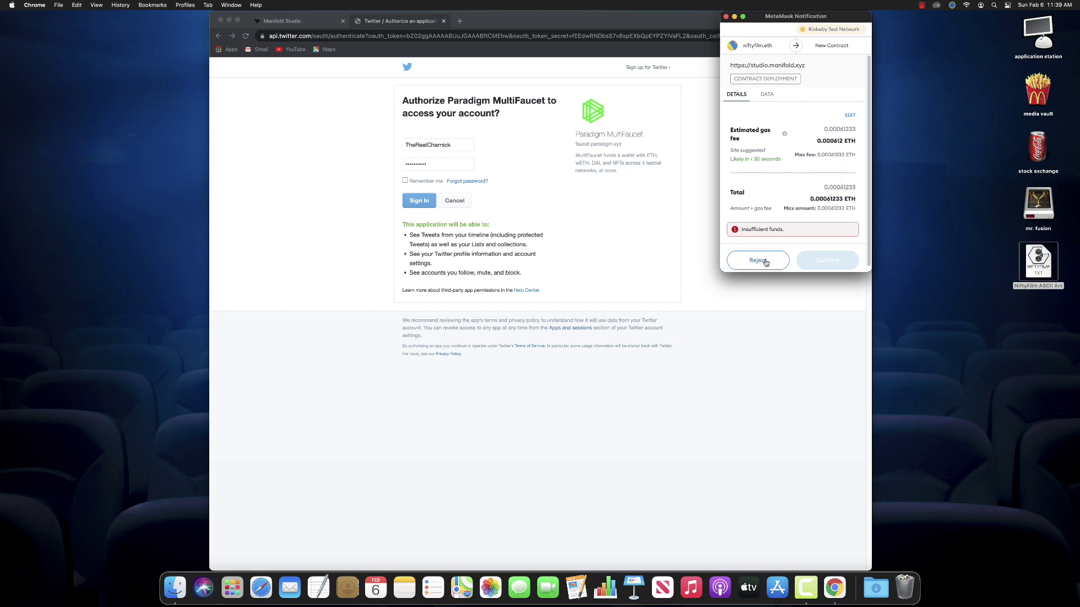
Reject the underfunded deployment in MetaMask, then re-enter the Twitter password and sign in
click(759, 260)
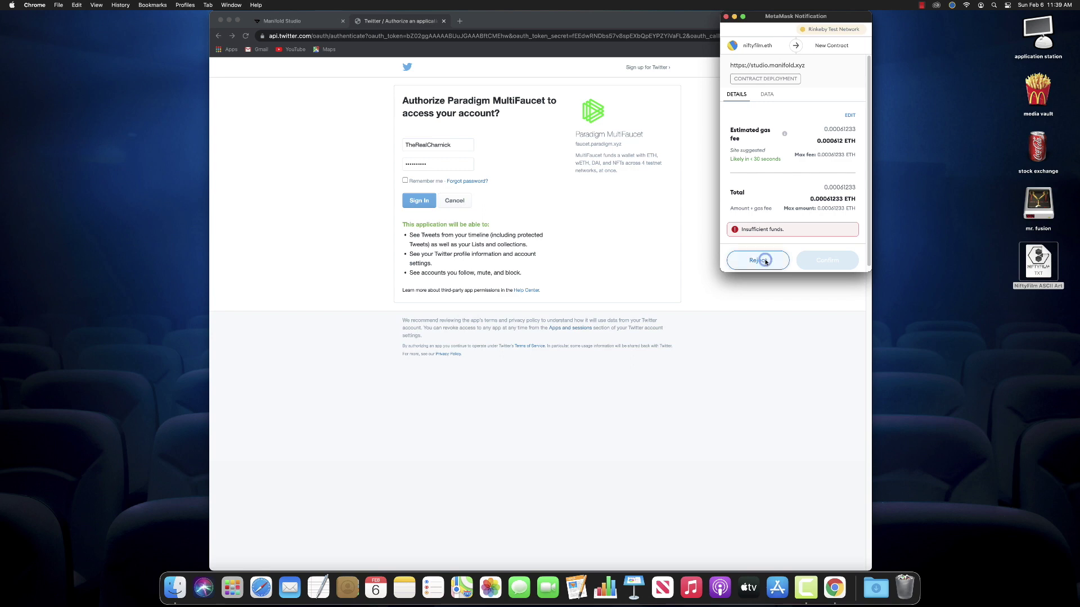
double_click(436, 164)
text(••)
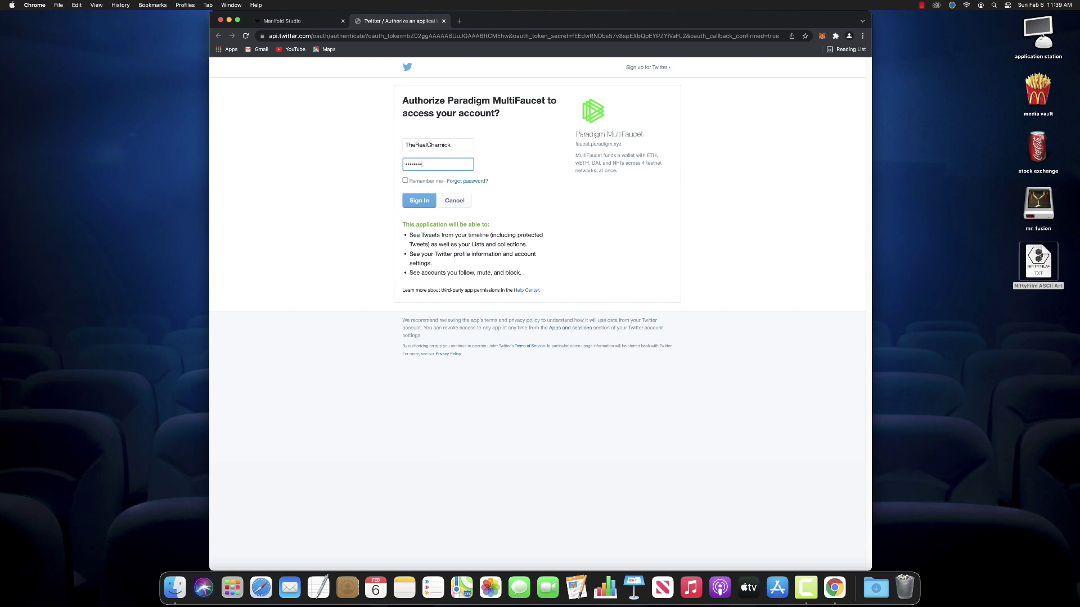
click(417, 202)
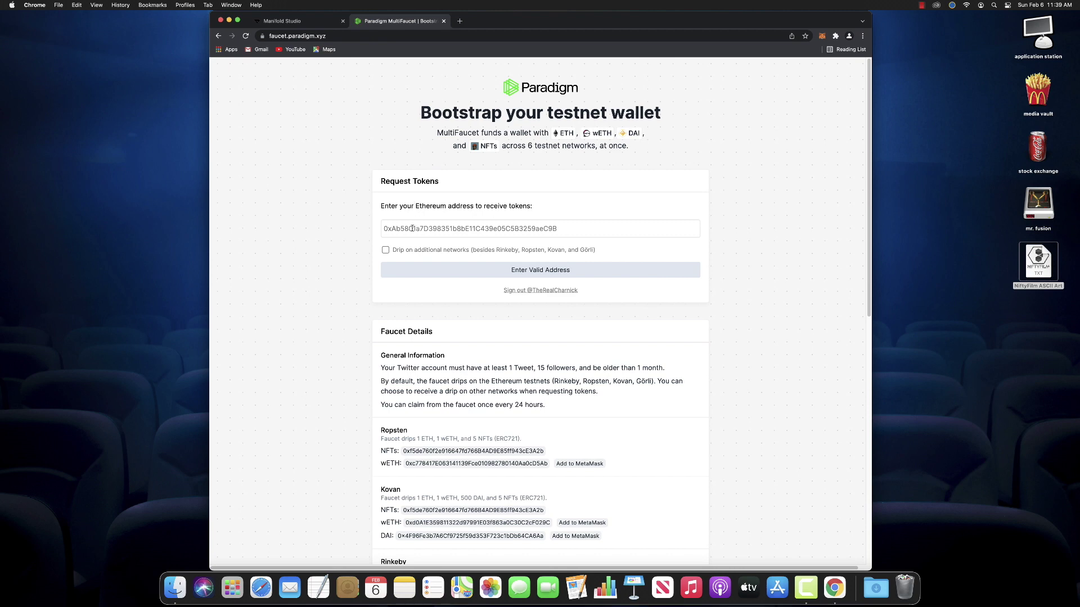
Enter the project wallet's ENS name in the address field and claim Rinkeby test tokens
click(412, 229)
text(nifty)
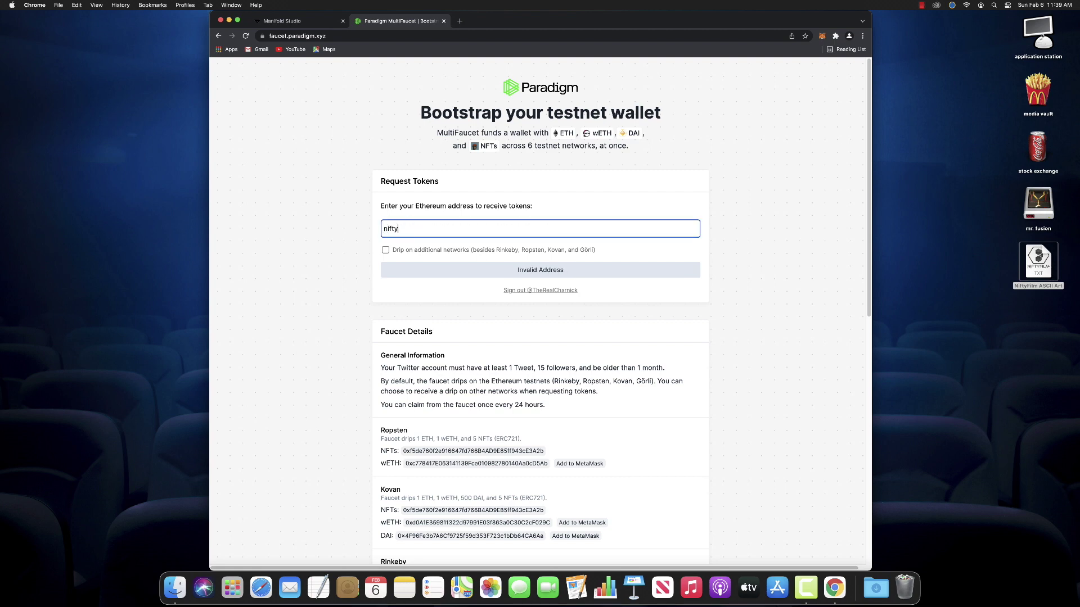
text(film.eth)
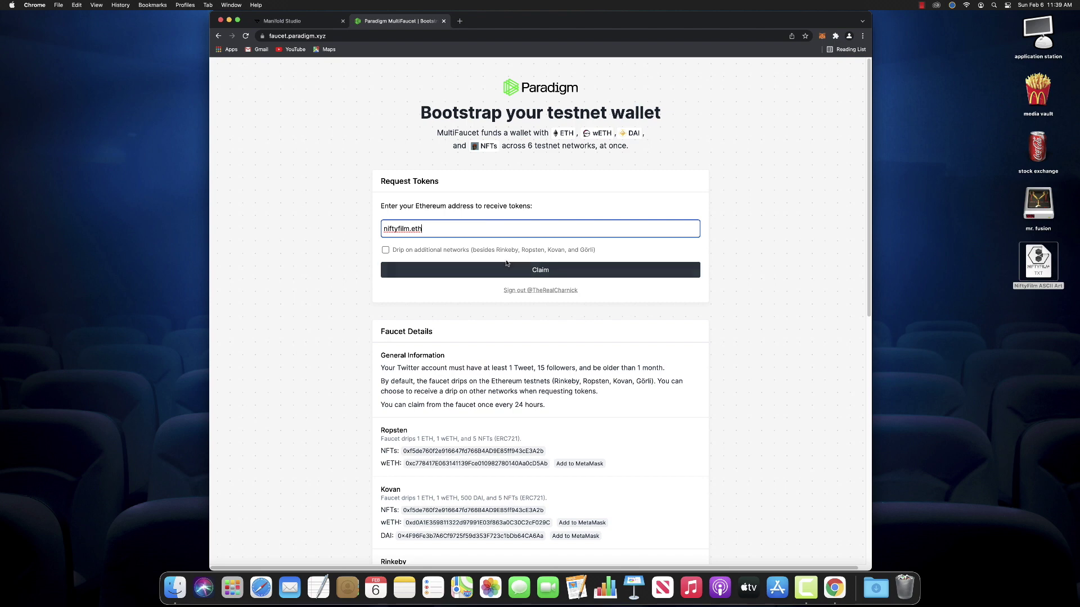
click(538, 270)
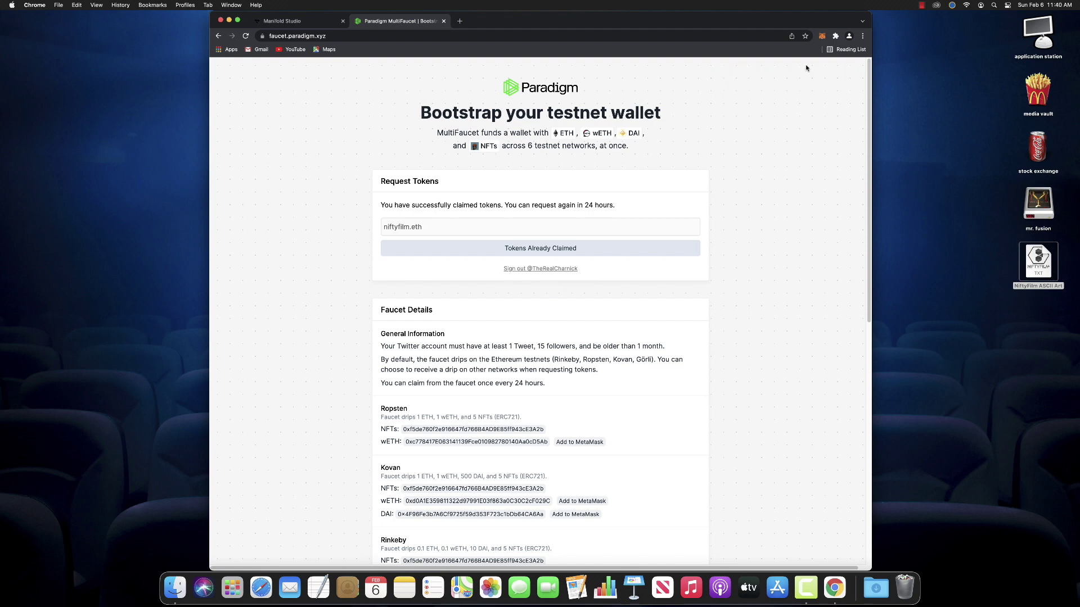
Check the wallet's balance, assets and recent activity in MetaMask, then review the faucet page
click(821, 36)
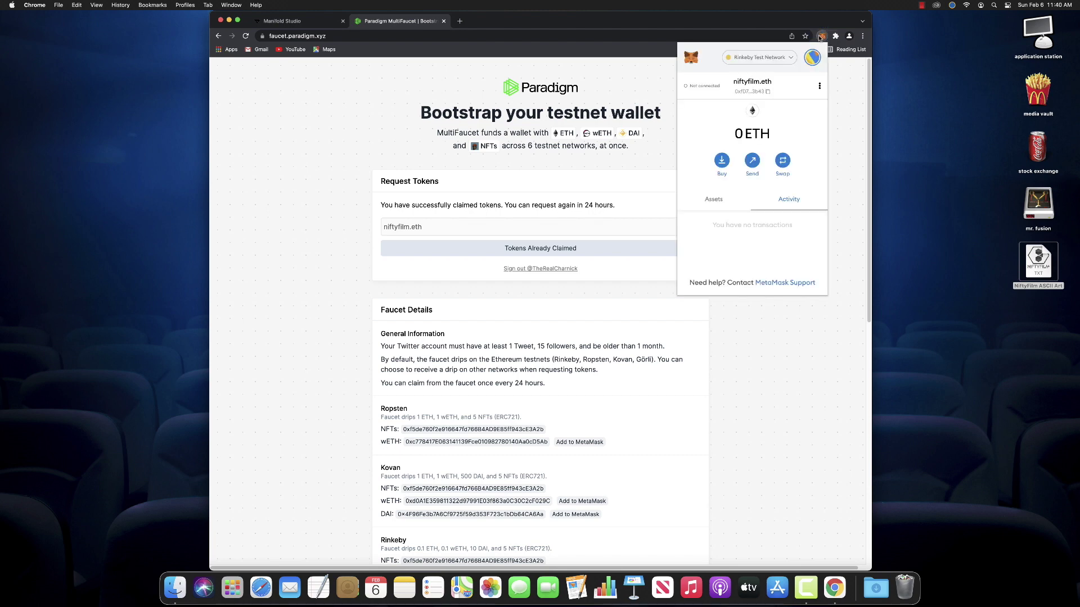
click(711, 200)
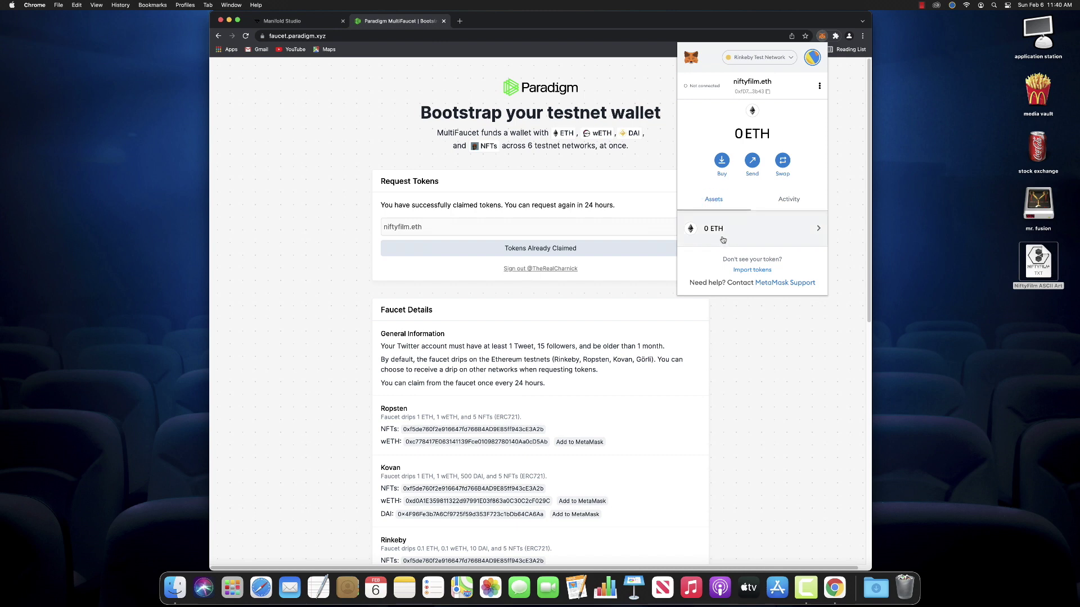
click(788, 201)
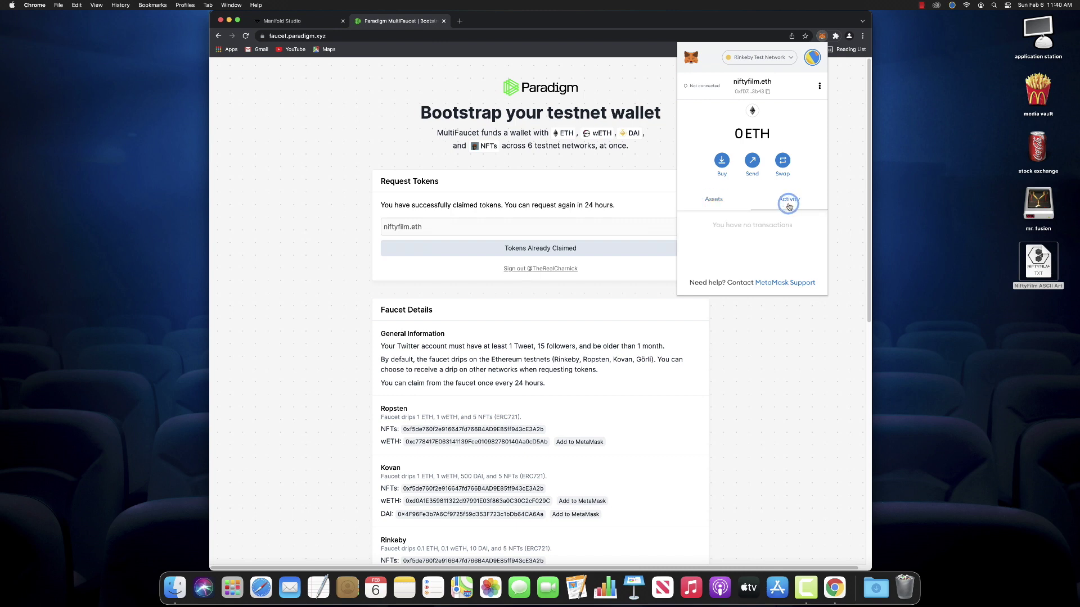
click(807, 326)
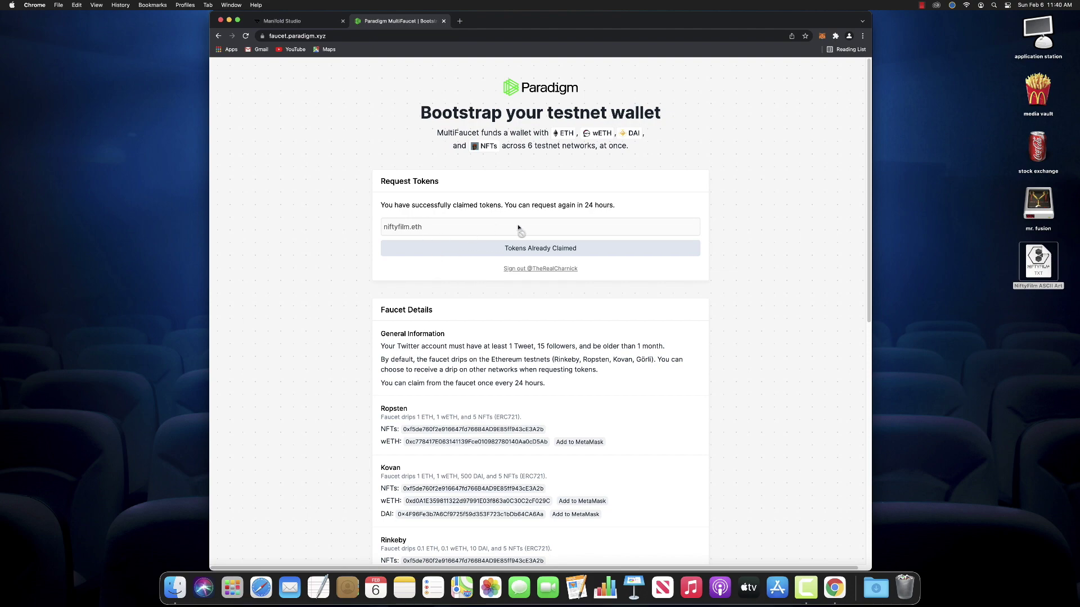
scroll(638, 306, down, 10)
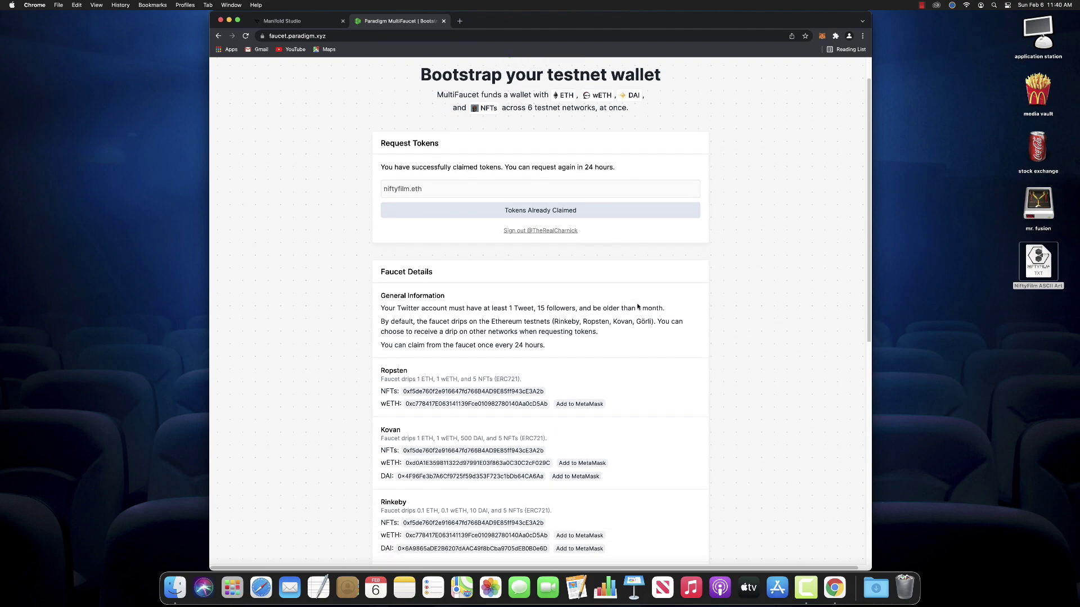
scroll(637, 306, down, 3)
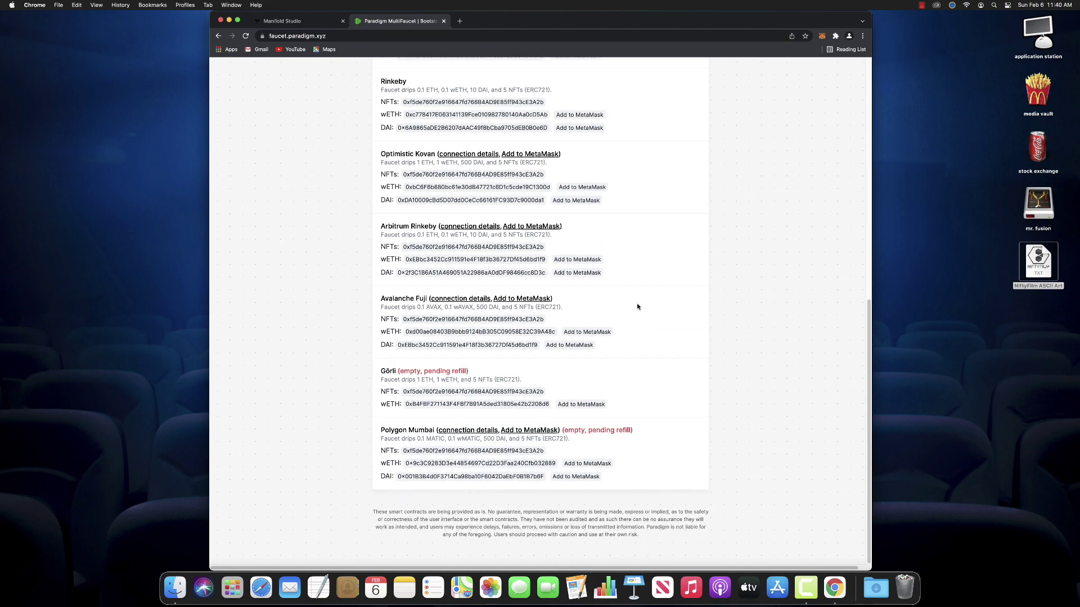
scroll(637, 306, up, 12)
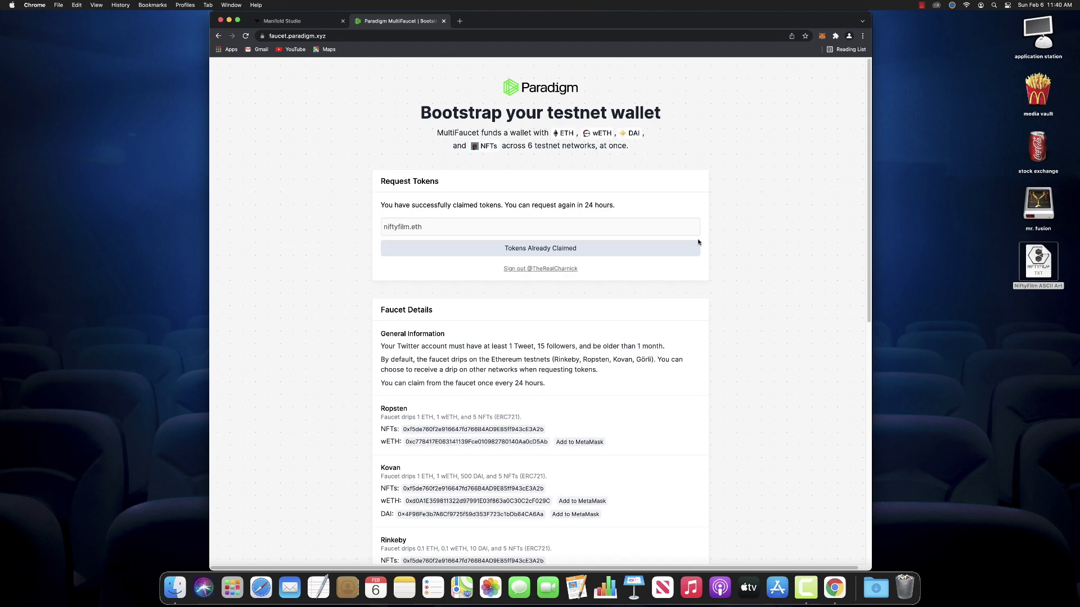
Sign out of Twitter, confirm 0.1 ETH arrived, and dismiss the rejection notice in Manifold Studio
click(550, 269)
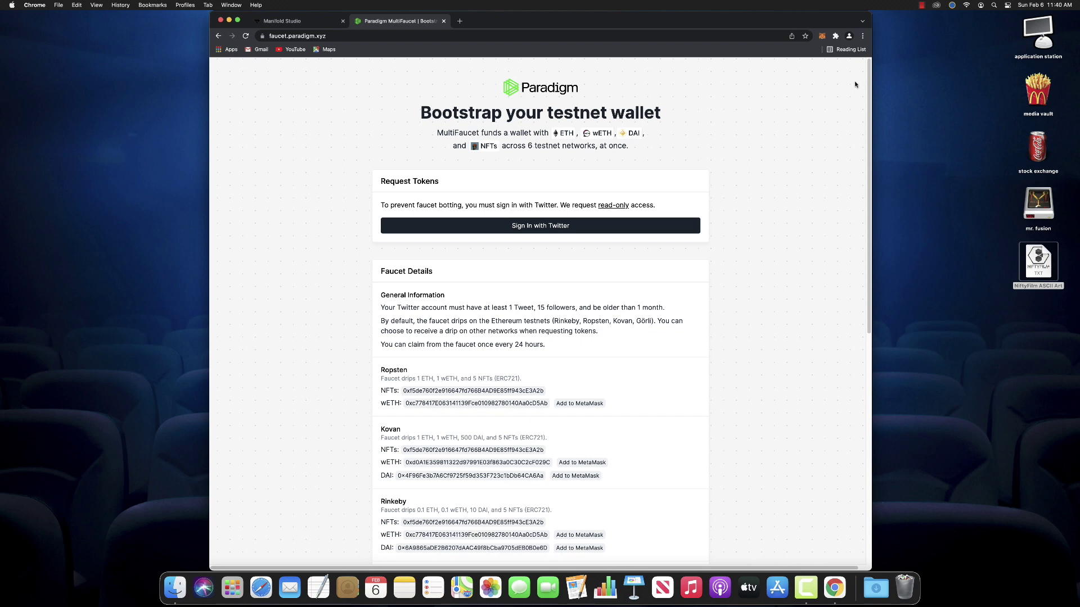
click(822, 36)
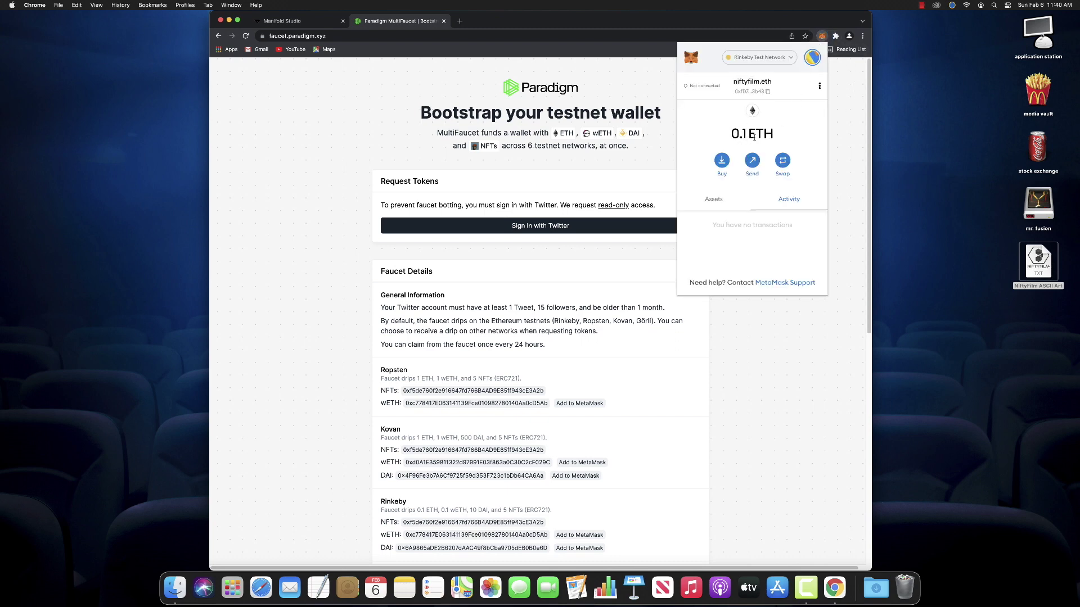
click(834, 112)
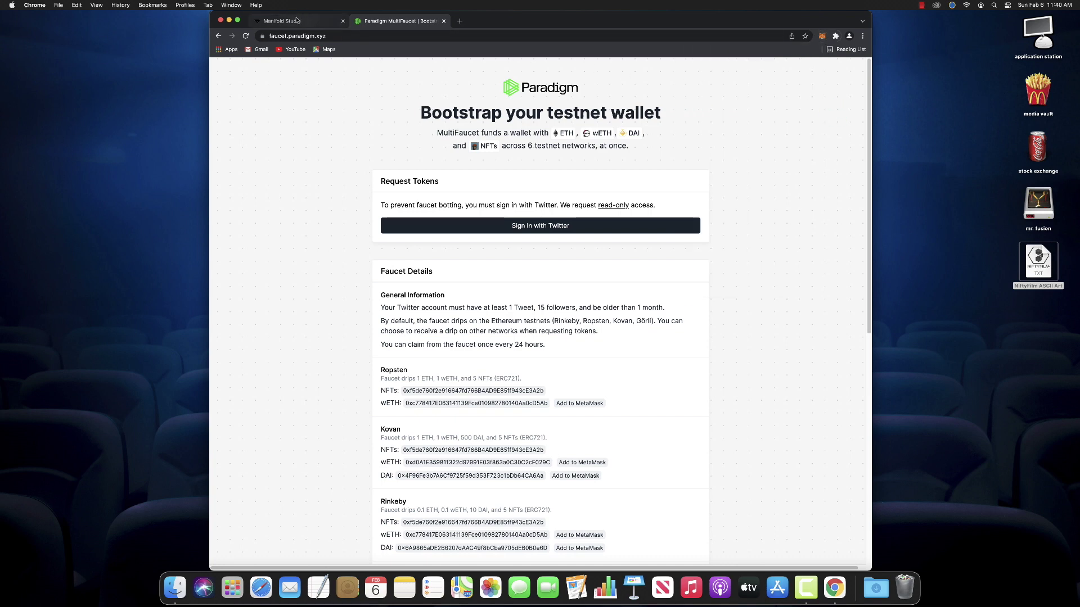
click(297, 20)
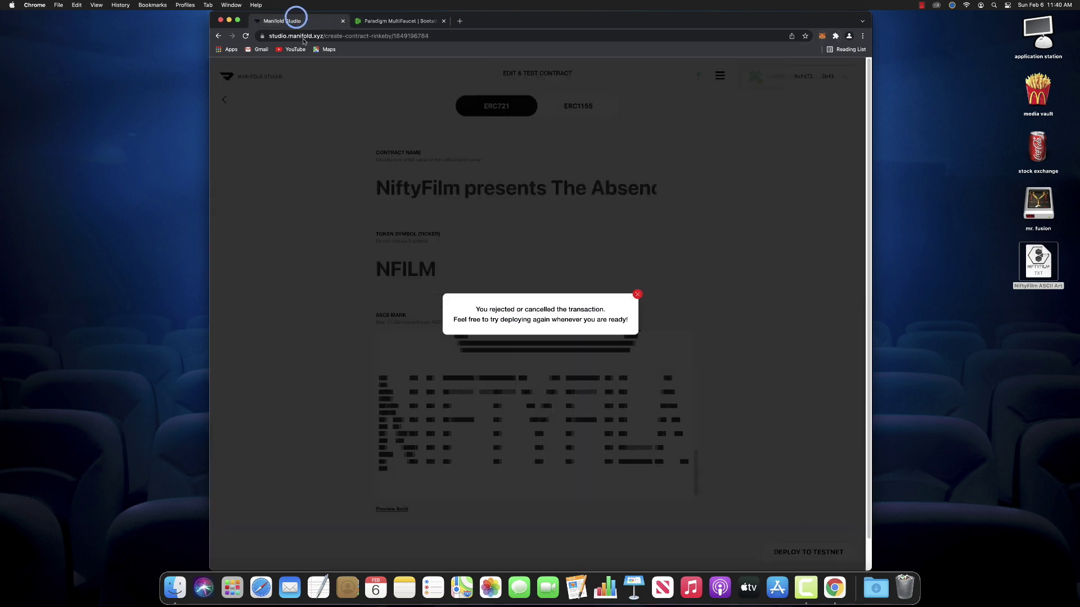
click(637, 296)
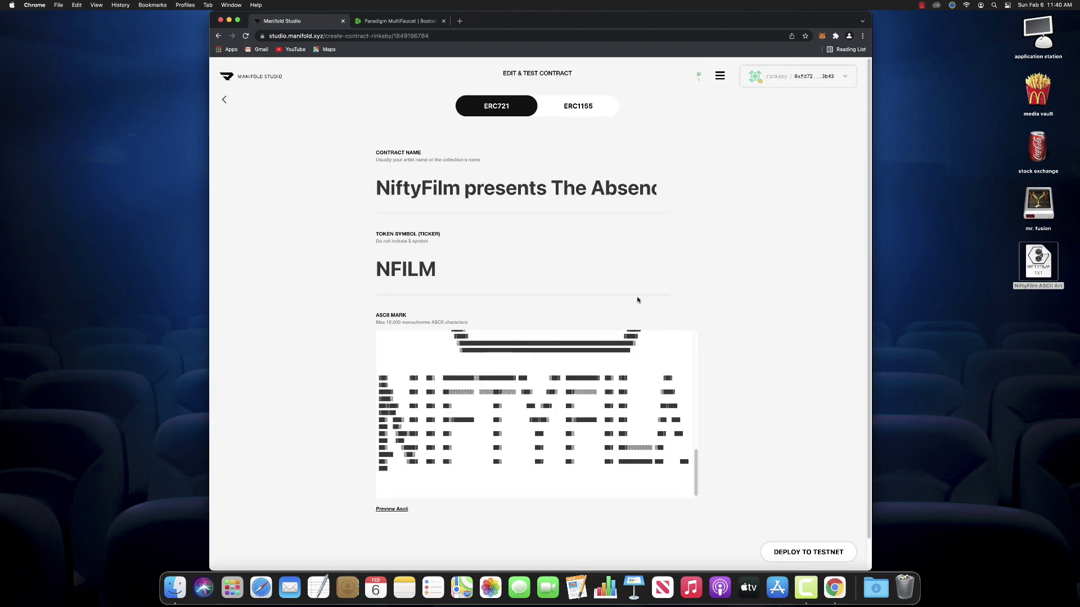
Deploy the NFILM contract to Rinkeby and confirm the deployment transaction in MetaMask
scroll(769, 308, down, 2)
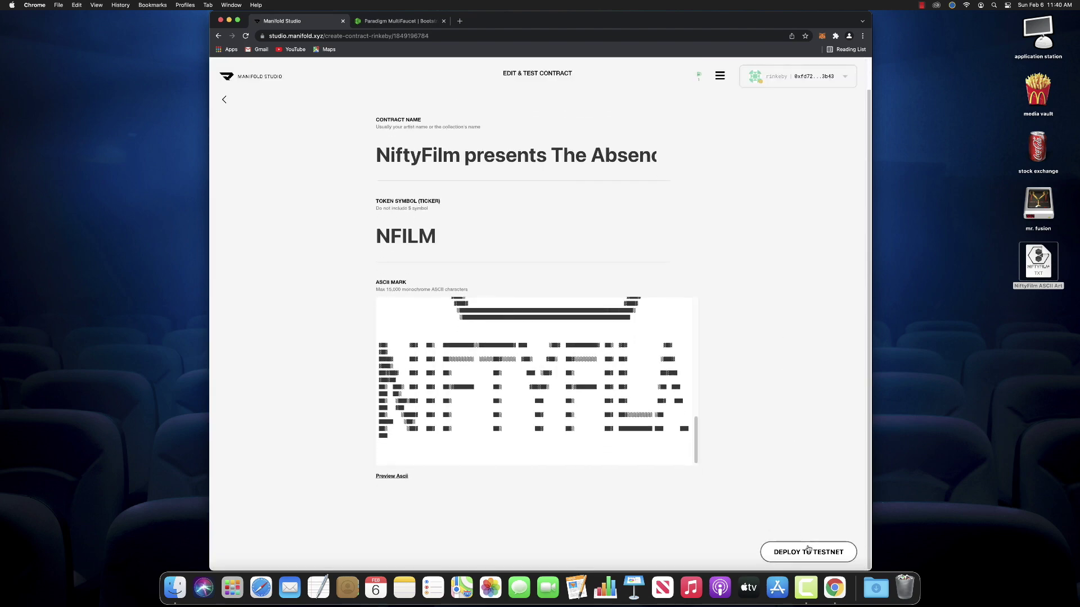
click(808, 550)
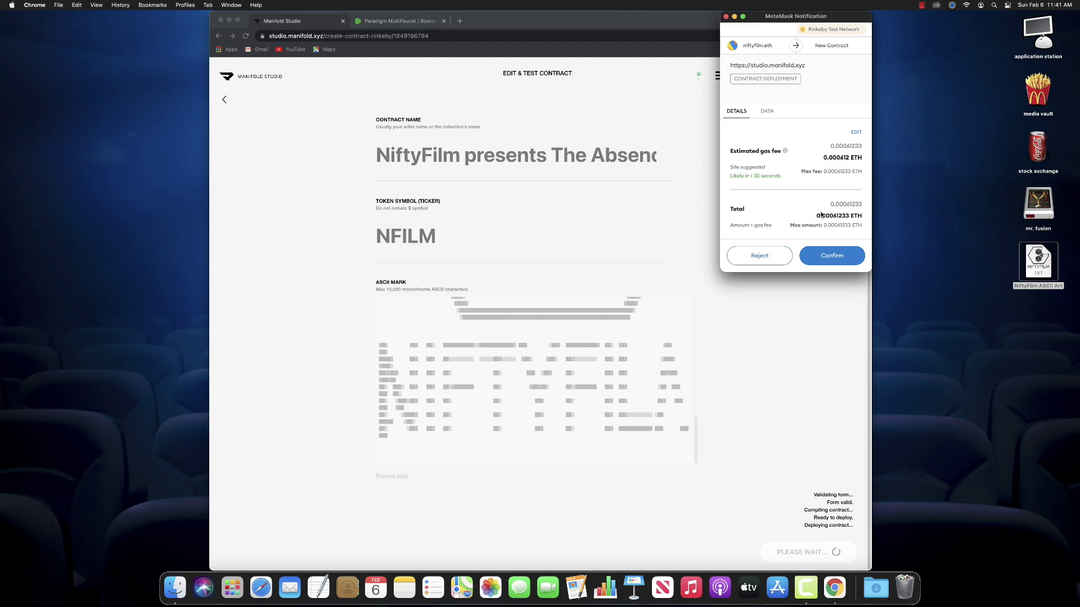
click(832, 256)
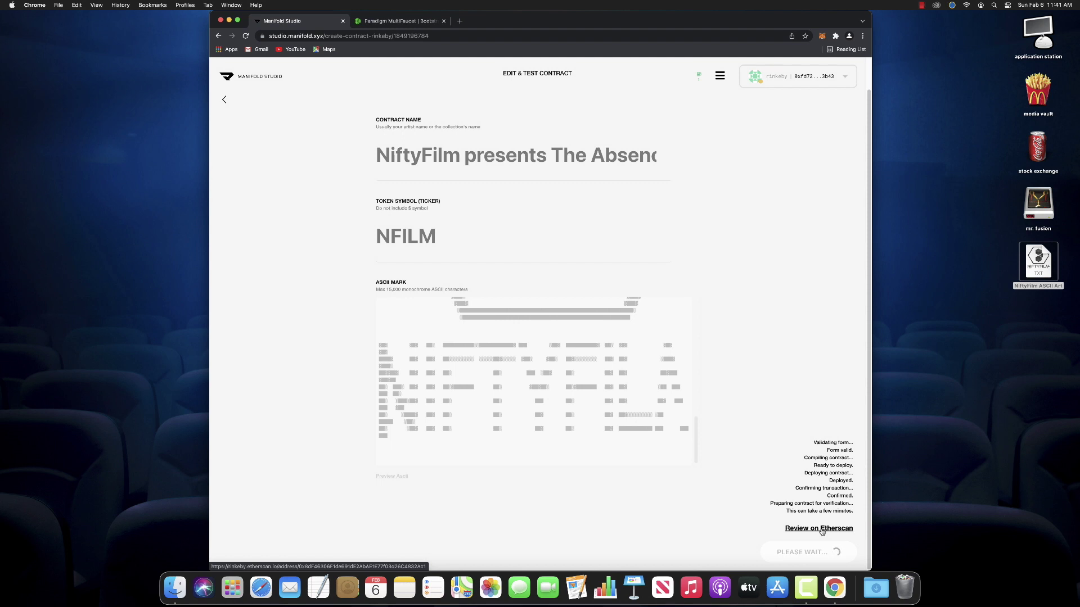
Open the deployed NFILM contract's address page on Rinkeby Etherscan
click(821, 530)
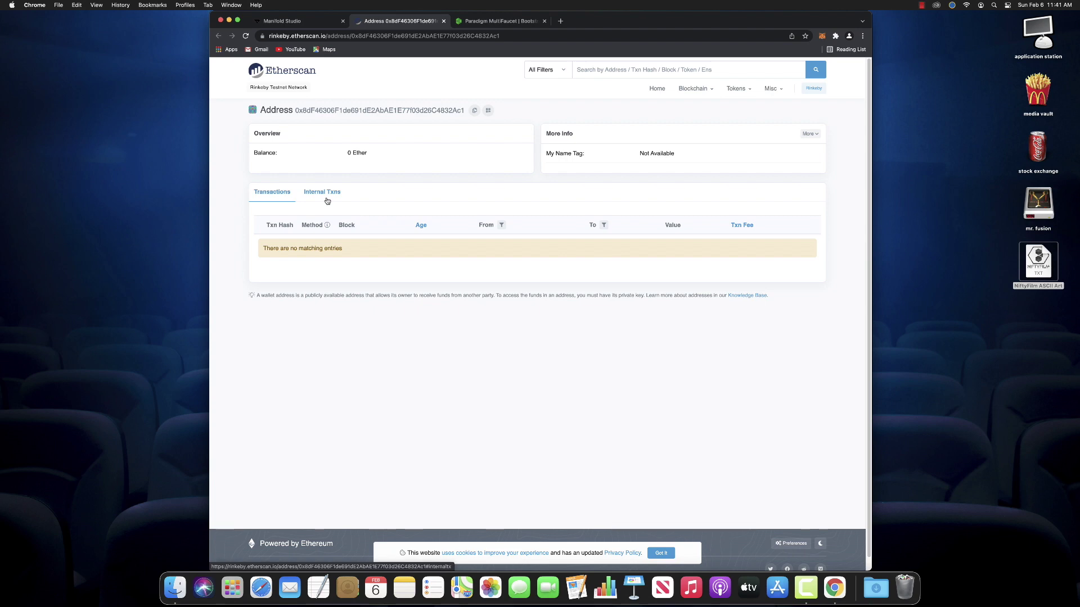
Check the Contract Deployment activity in MetaMask while the testnet NFILM contract reaches Verified
click(311, 21)
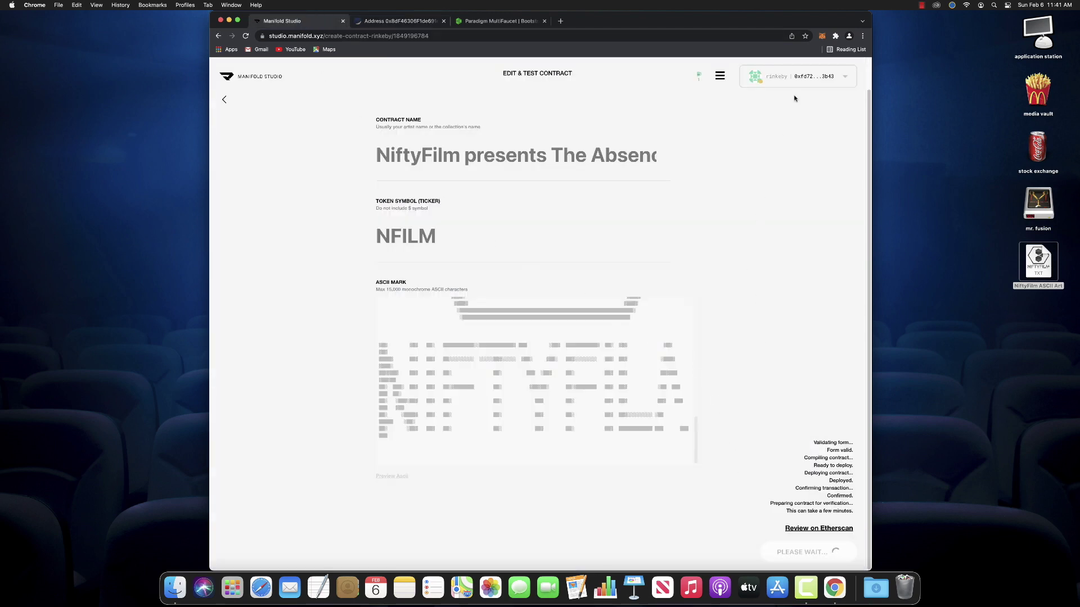
click(822, 36)
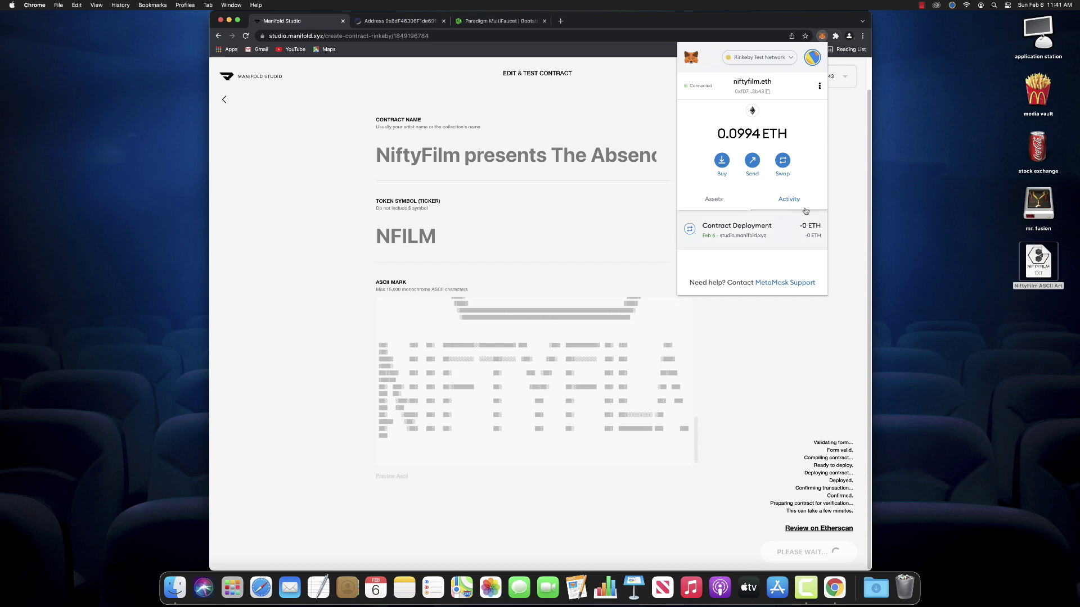
click(844, 201)
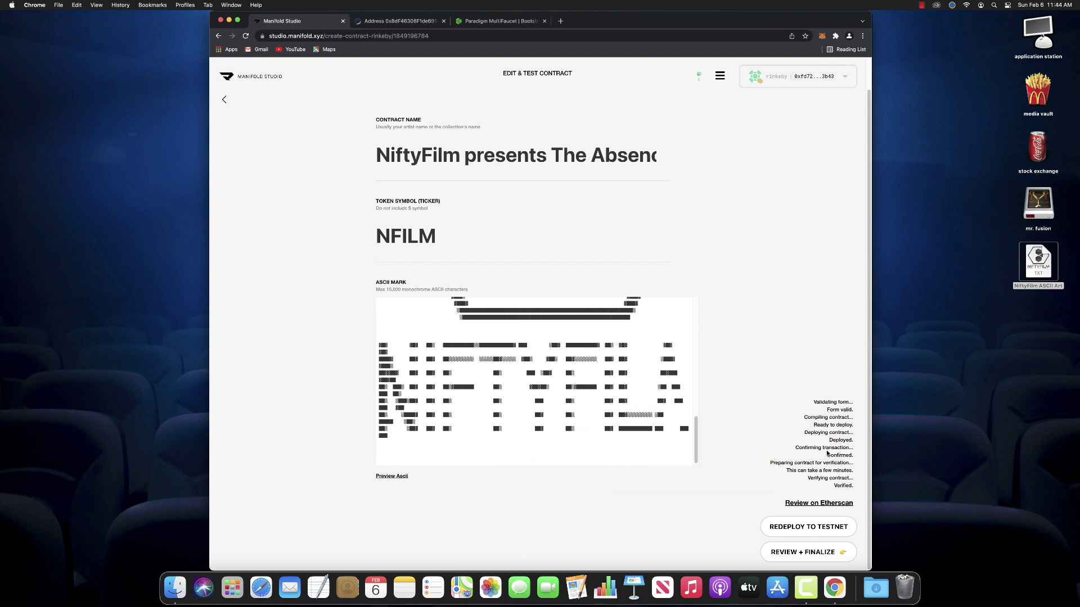
Open the verified NFILM contract on Etherscan and read through NFILM.sol's NiftyFilm ASCII-art header
click(829, 503)
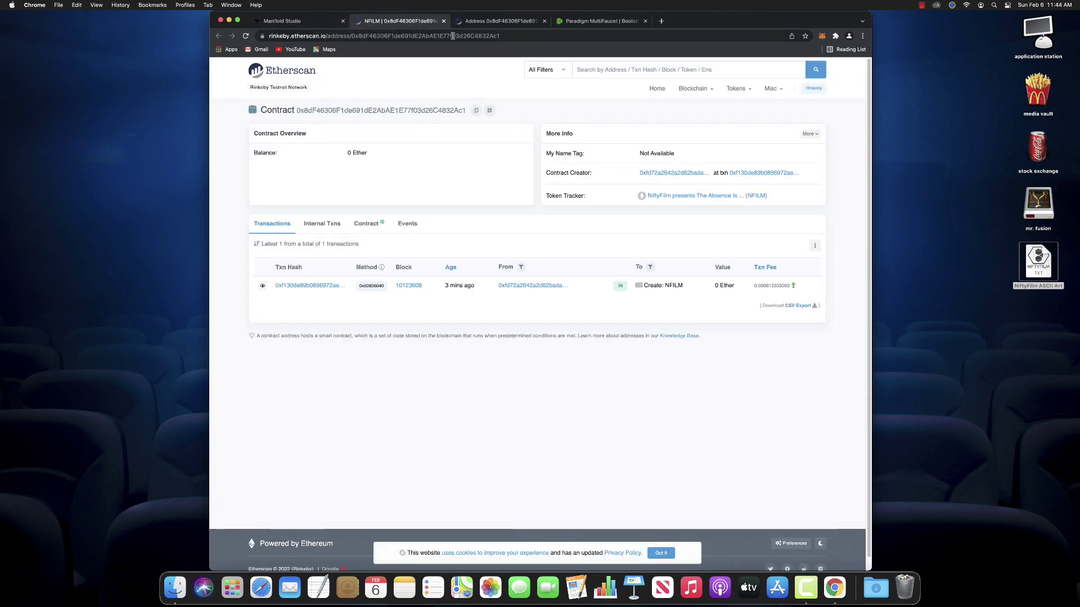
click(367, 224)
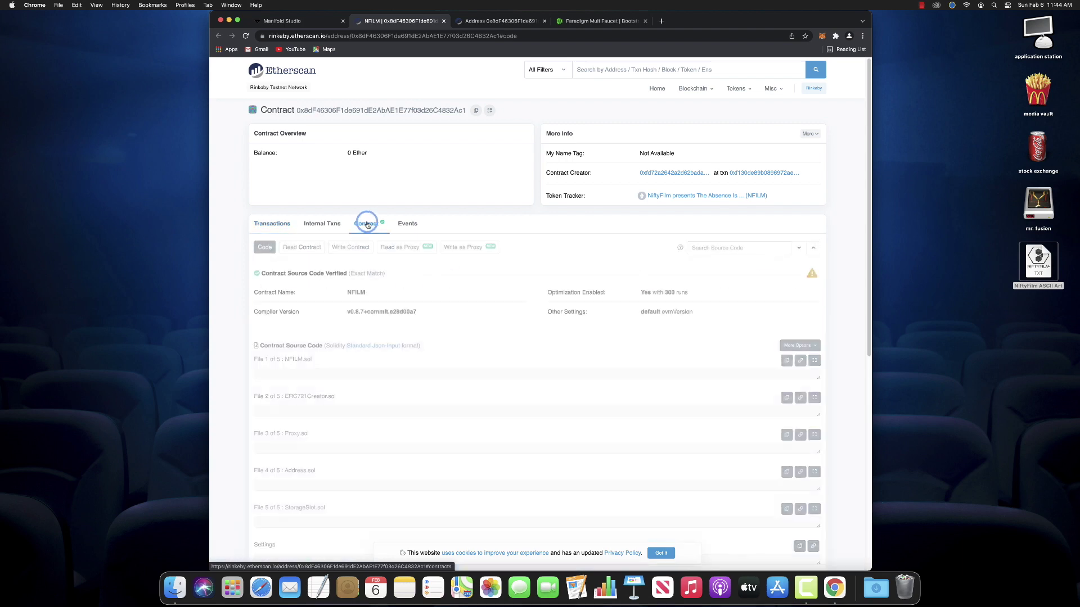
scroll(533, 420, down, 15)
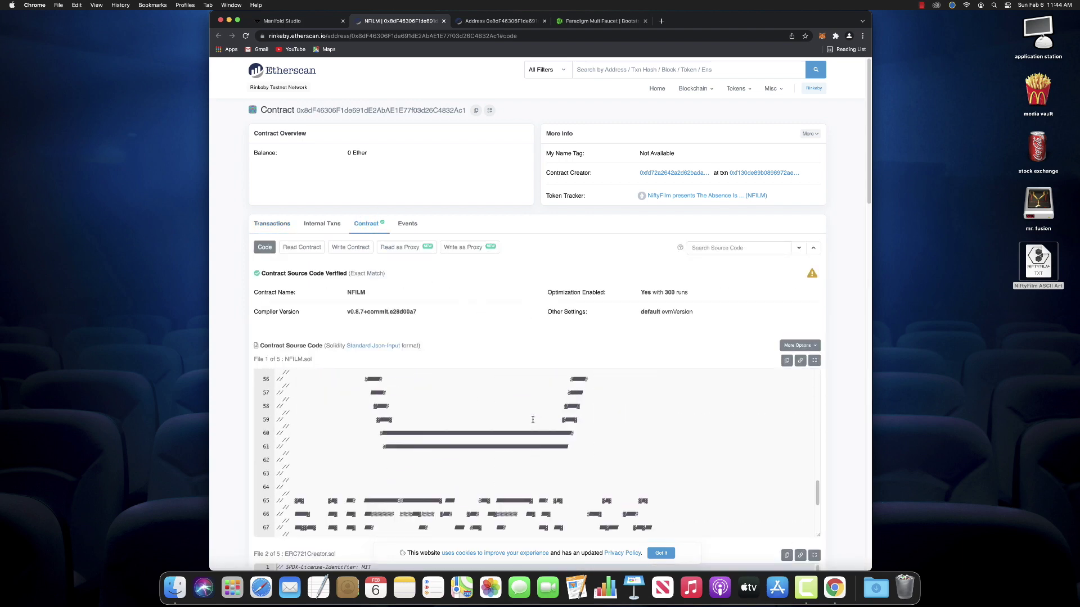
scroll(532, 420, down, 2)
scroll(534, 421, up, 15)
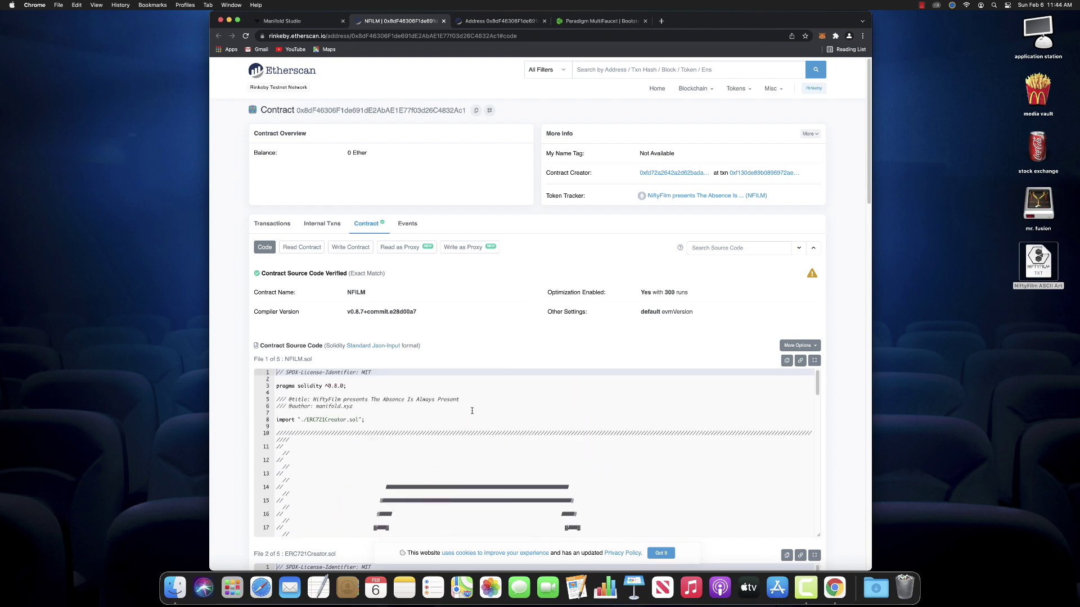
scroll(472, 411, down, 1)
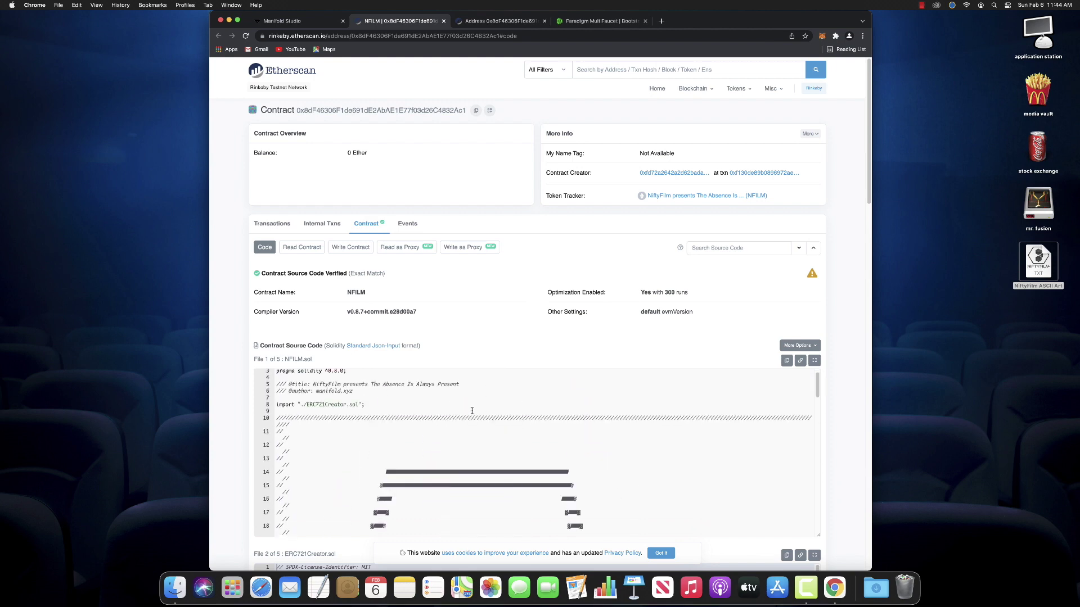
scroll(472, 412, up, 1)
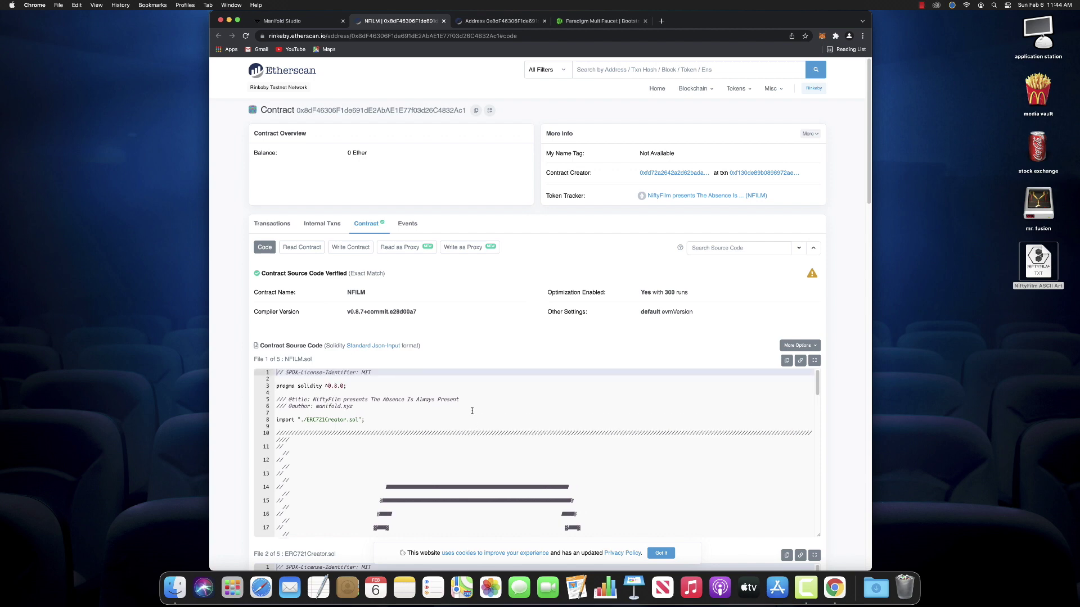
scroll(472, 411, down, 7)
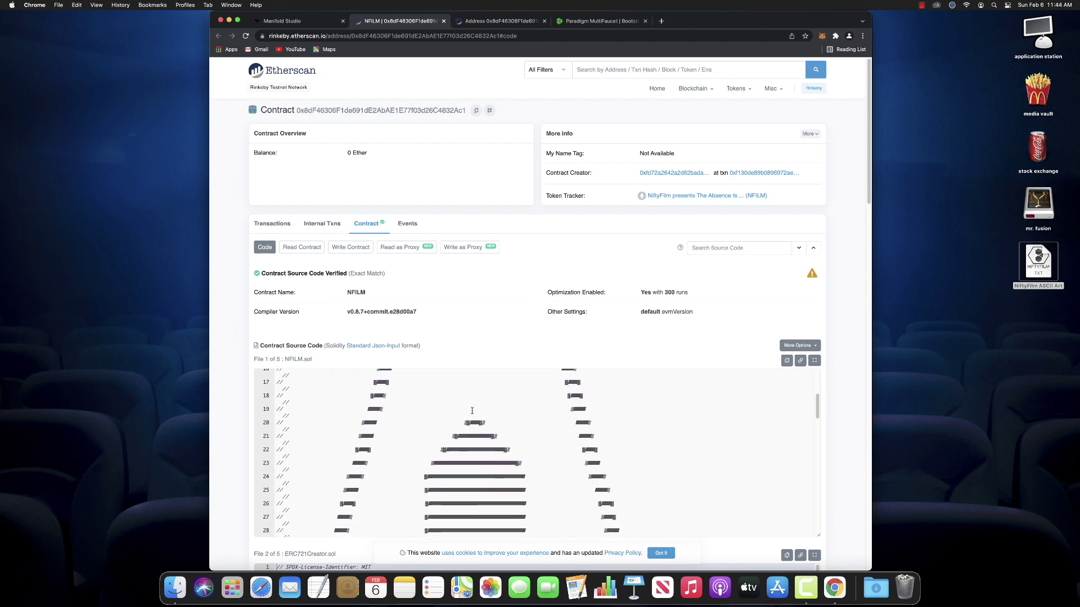
scroll(472, 411, down, 15)
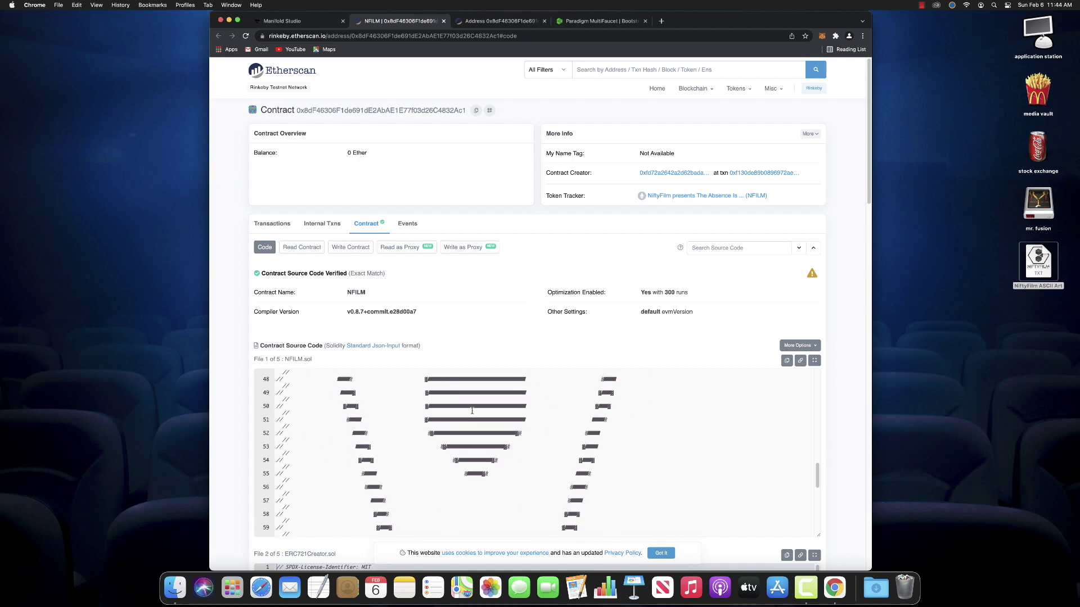
scroll(472, 411, down, 5)
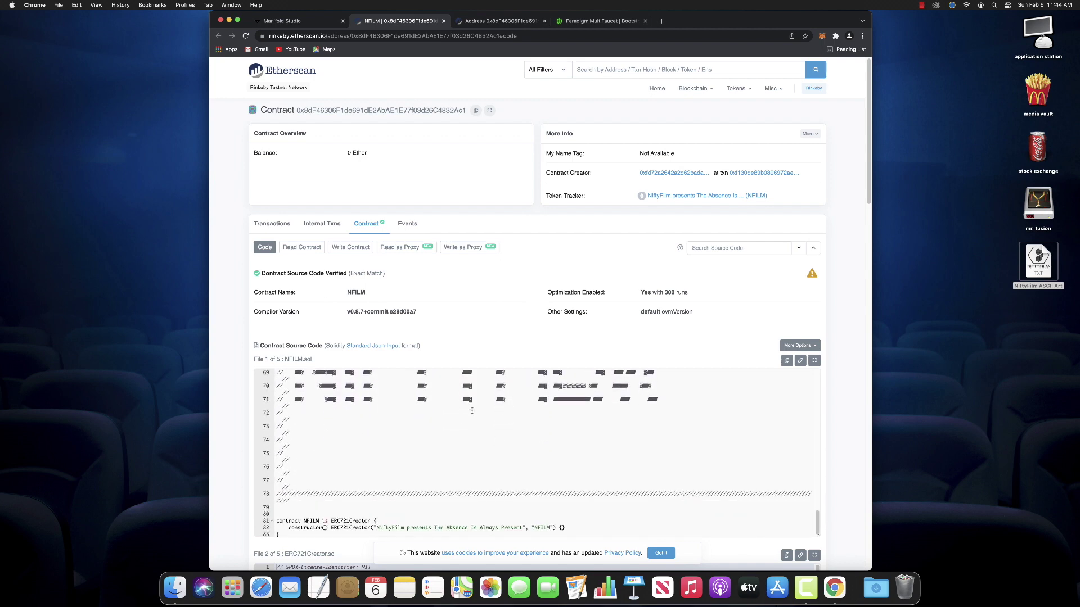
scroll(860, 403, down, 2)
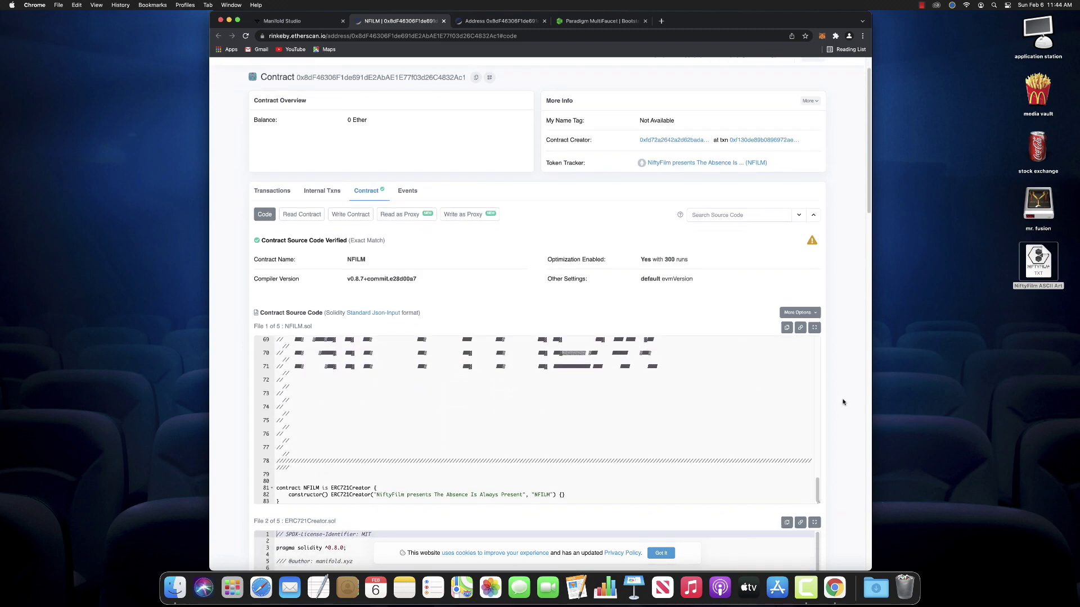
click(787, 327)
click(319, 587)
key(super+v)
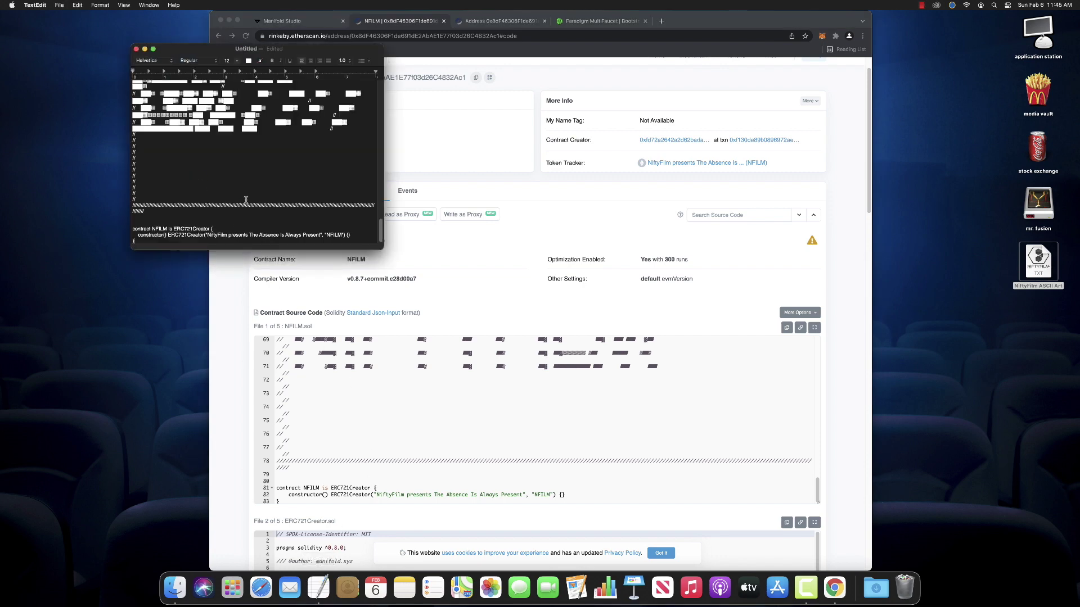
click(149, 5)
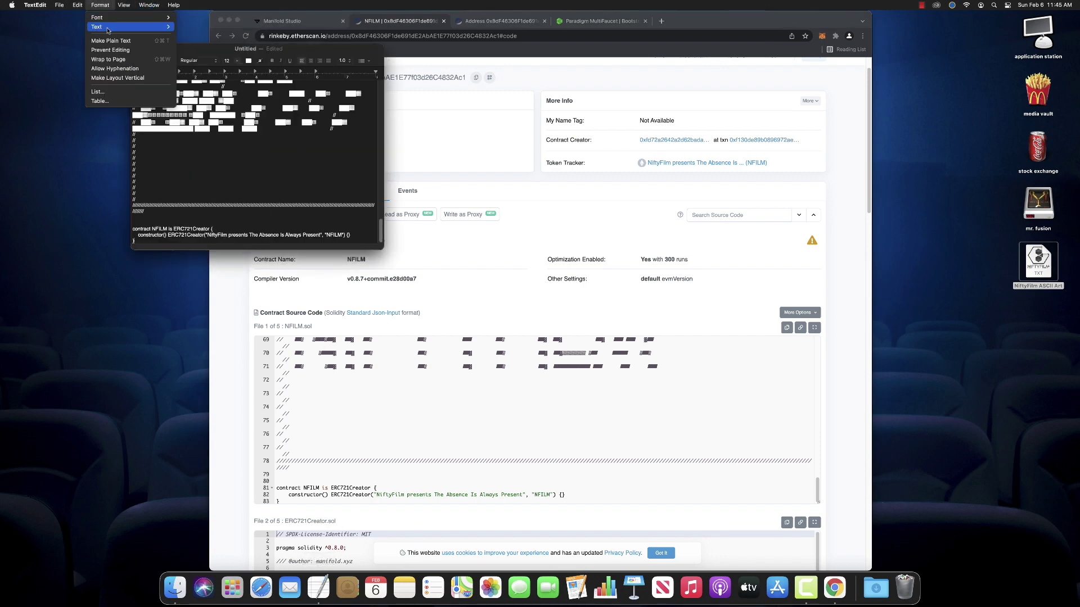
click(111, 40)
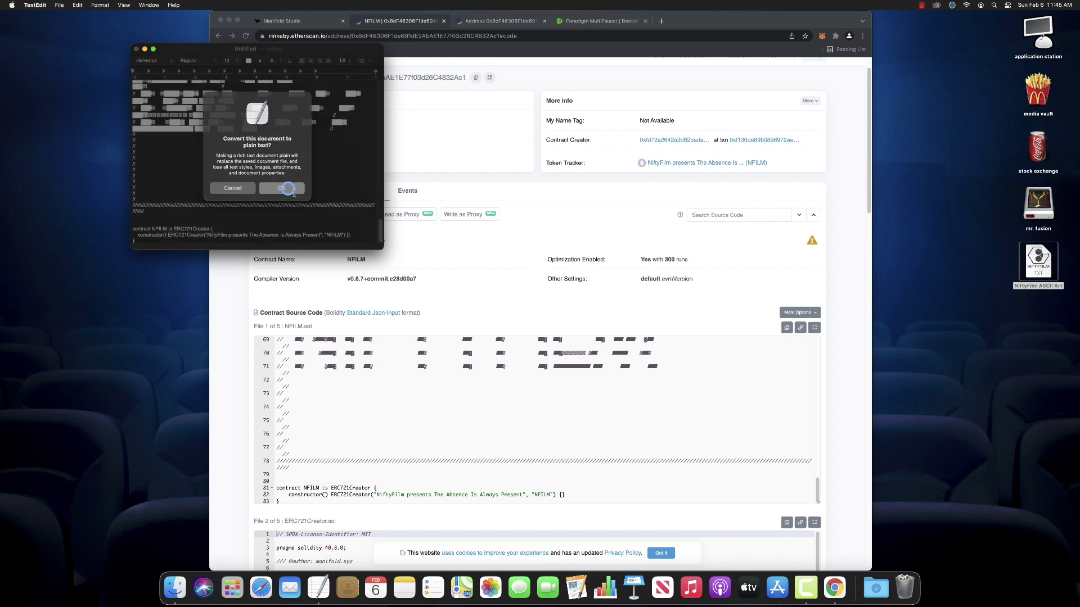
click(285, 188)
drag(383, 249, 654, 500)
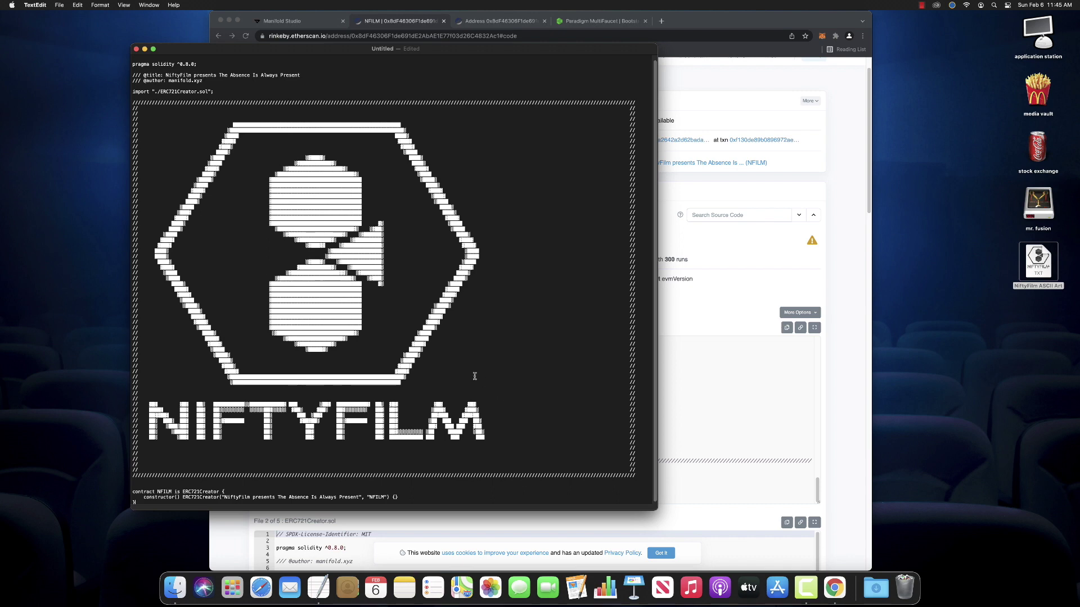
scroll(486, 407, down, 1)
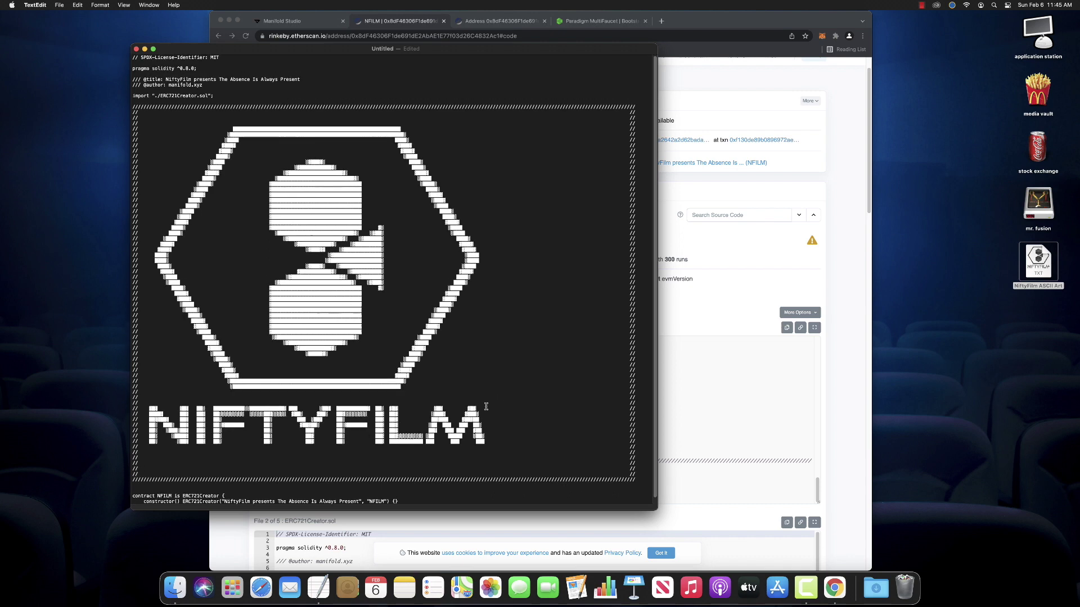
scroll(486, 407, up, 2)
scroll(343, 191, down, 2)
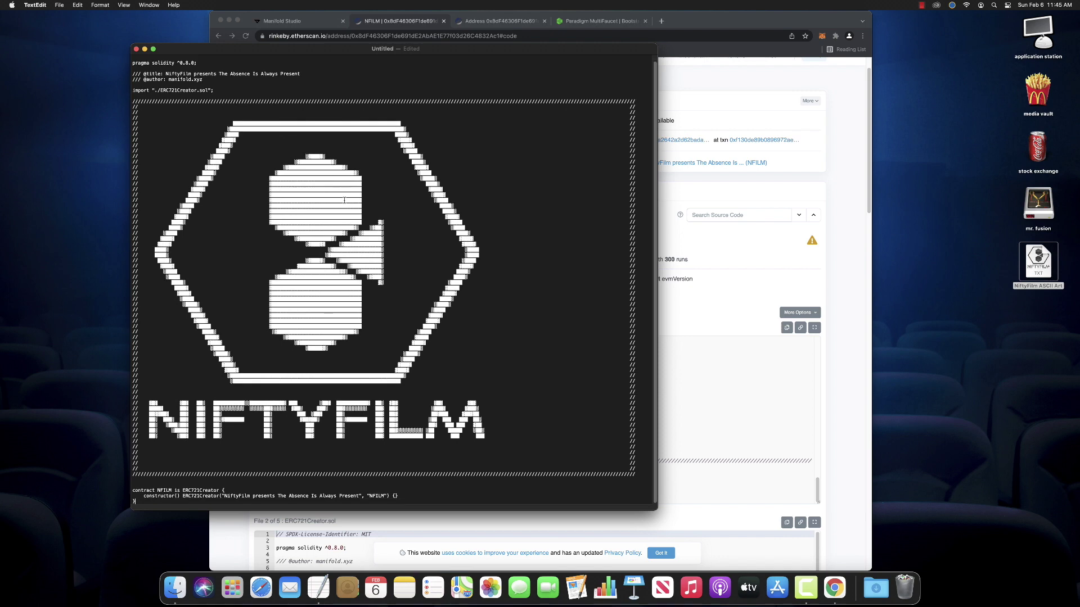
key(super+w)
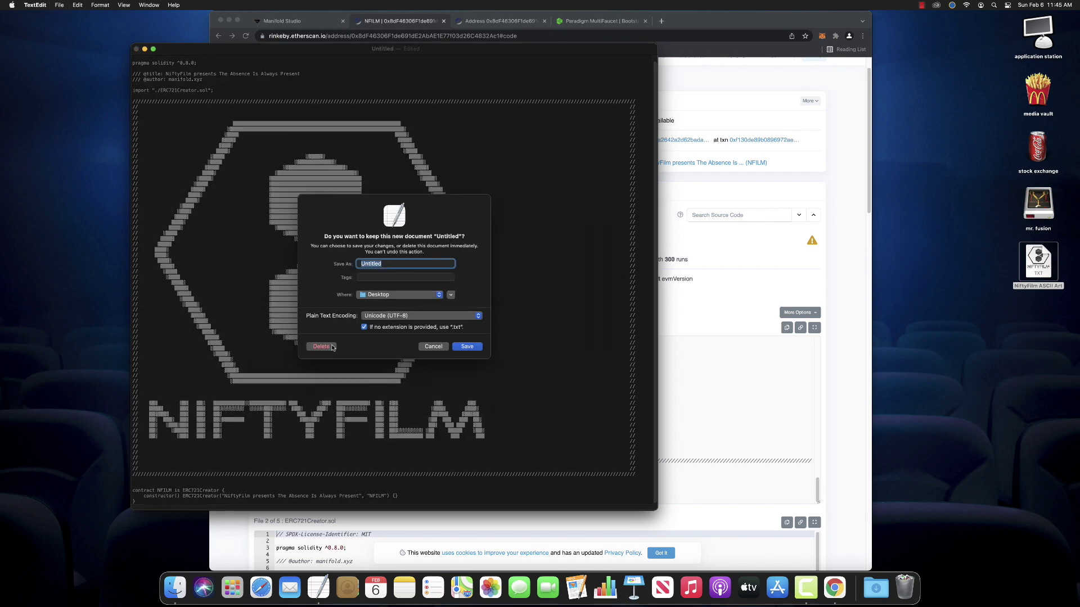
click(322, 347)
Scroll through ERC721Creator.sol, Address.sol and StorageSlot.sol in Etherscan's verified source
click(480, 304)
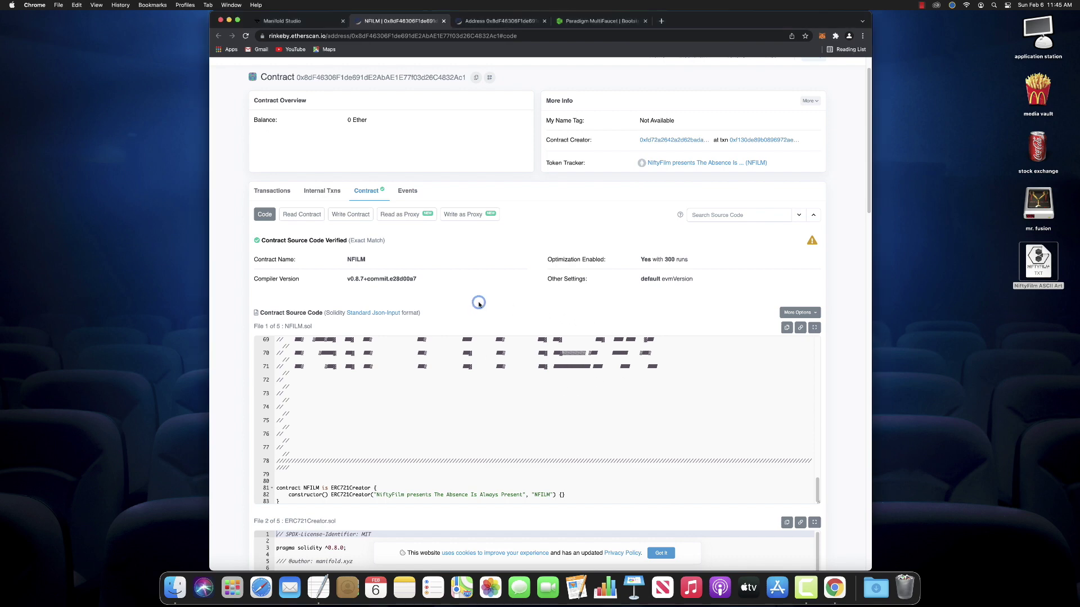
scroll(474, 302, down, 2)
scroll(576, 273, down, 10)
scroll(787, 414, down, 7)
scroll(757, 420, down, 20)
scroll(834, 421, down, 2)
scroll(834, 421, down, 8)
scroll(833, 420, up, 3)
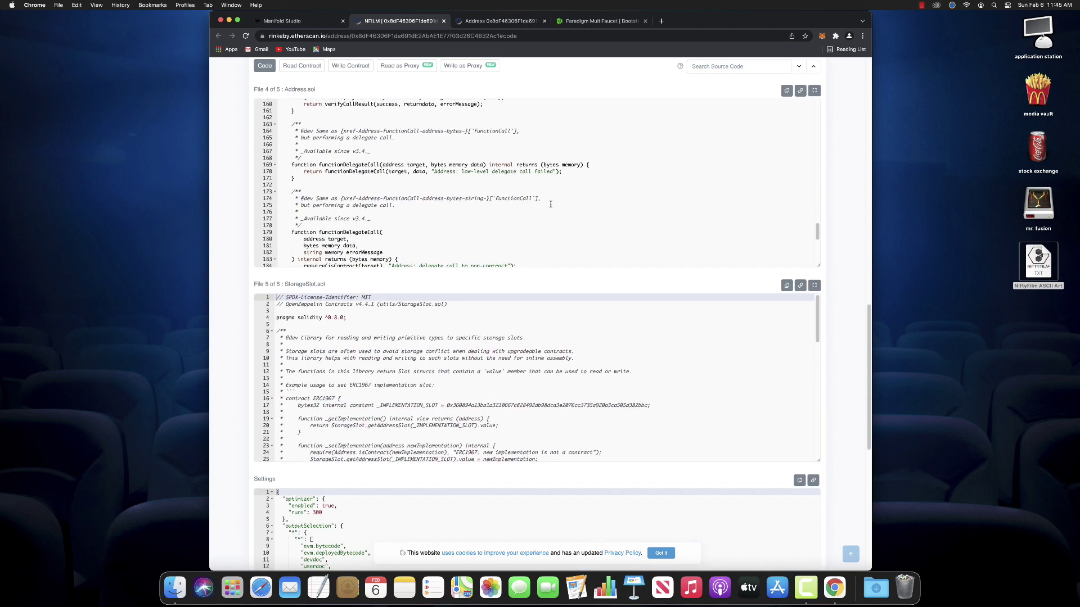
Open the mainnet Review + Finalize summary and scroll the ASCII Mark box to inspect the NiftyFilm art
click(298, 21)
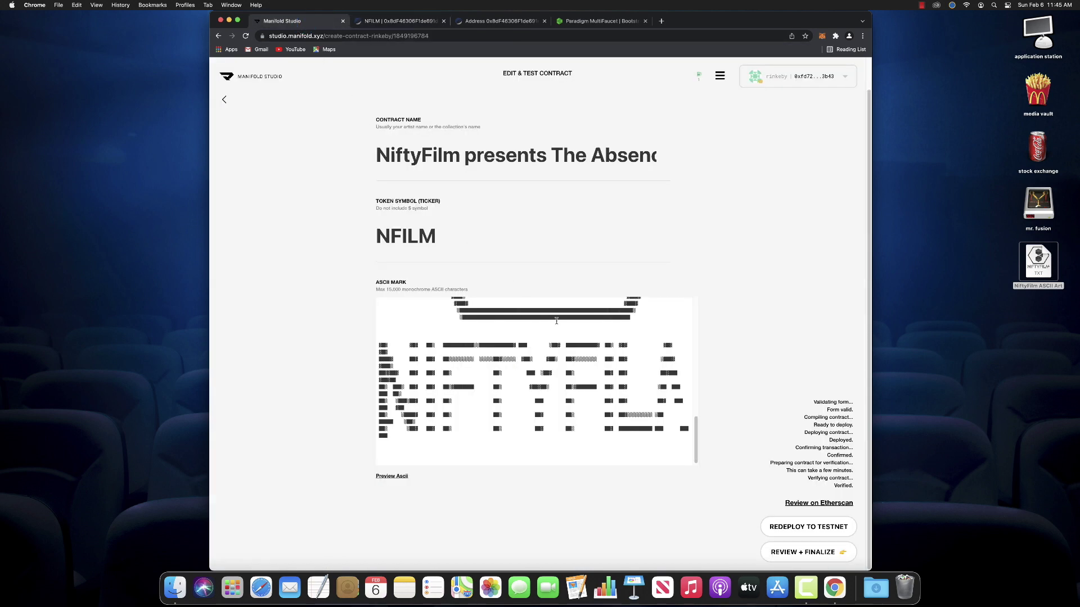
click(804, 552)
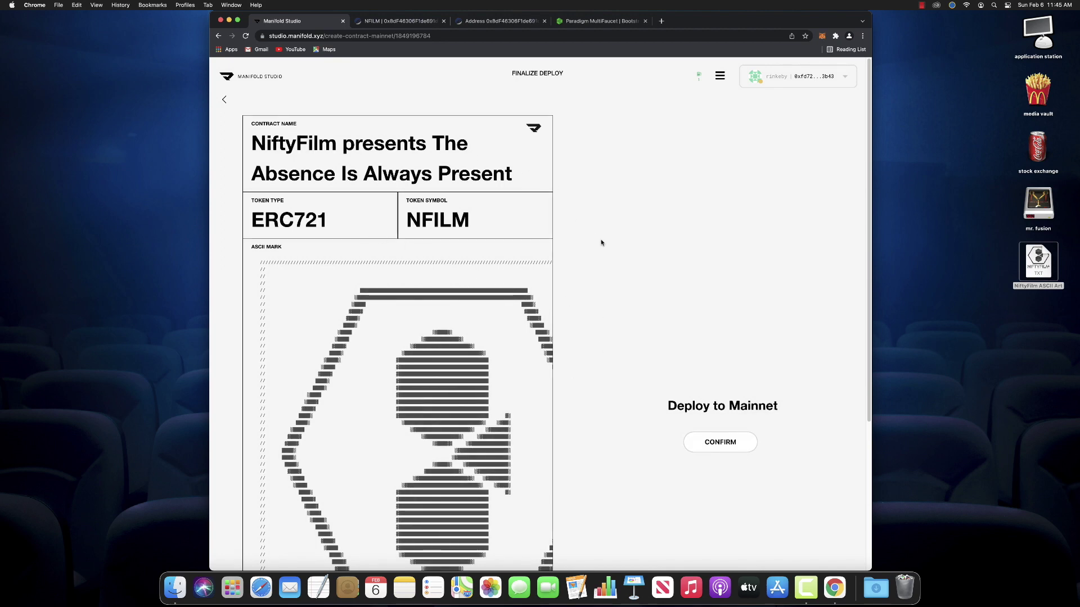
scroll(618, 256, down, 3)
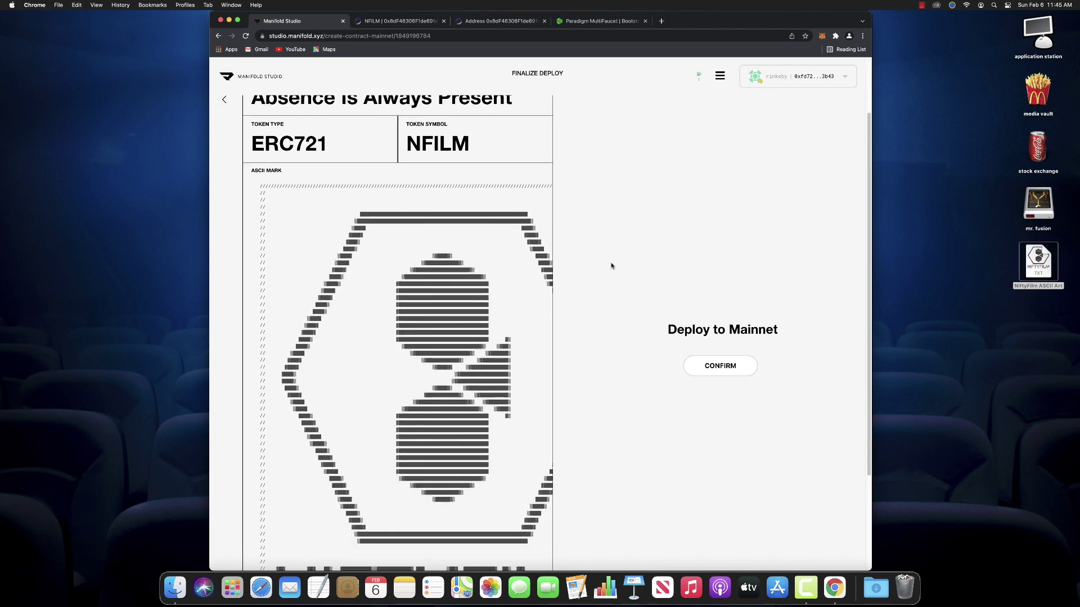
scroll(612, 266, down, 5)
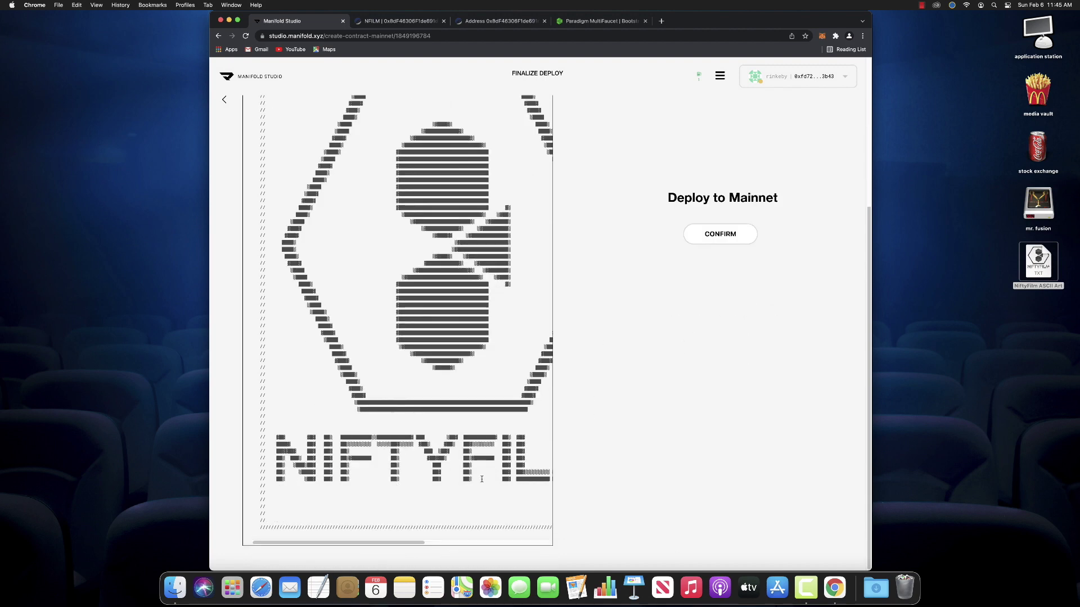
drag(420, 540, 397, 530)
scroll(519, 323, up, 3)
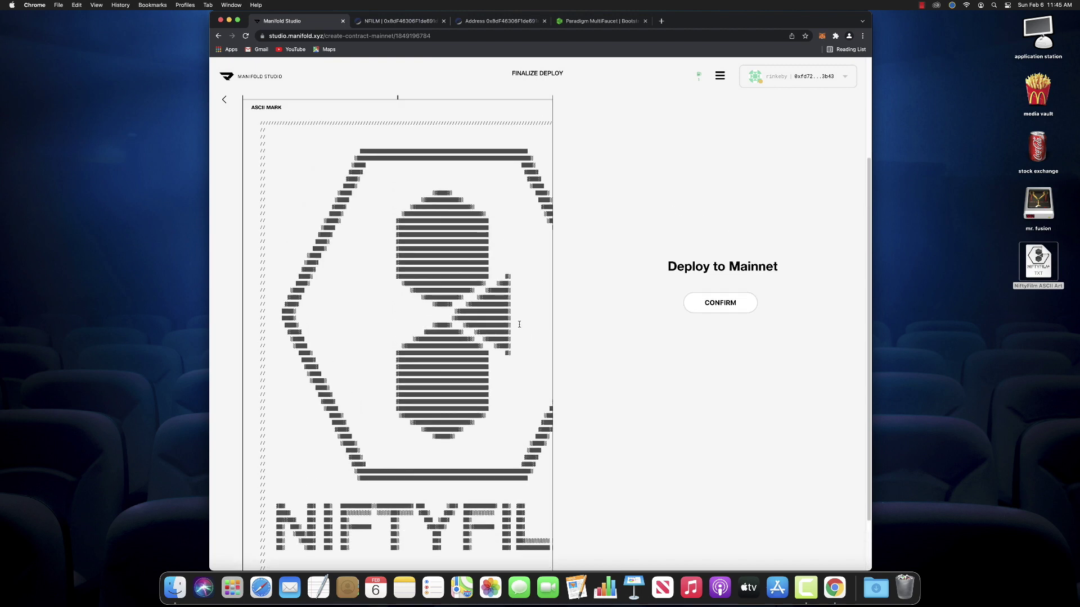
scroll(519, 324, up, 5)
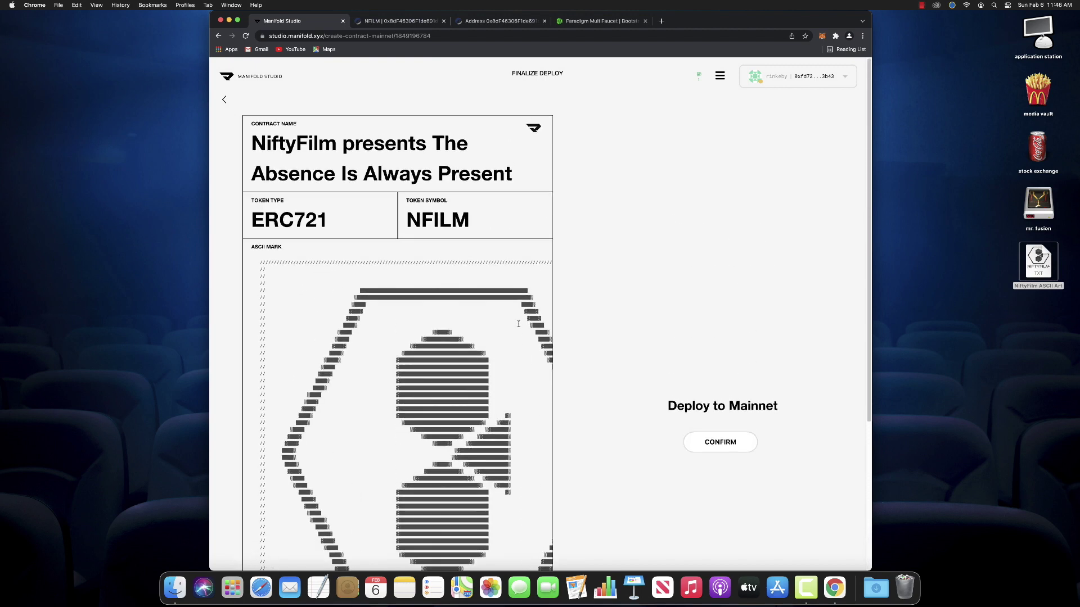
scroll(519, 324, down, 7)
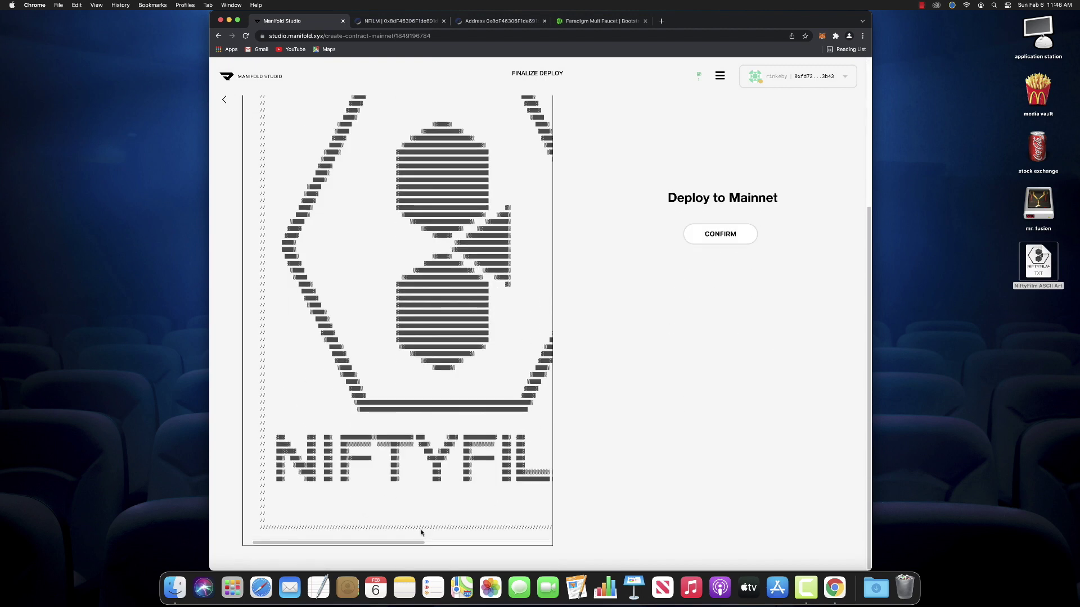
drag(418, 549, 319, 529)
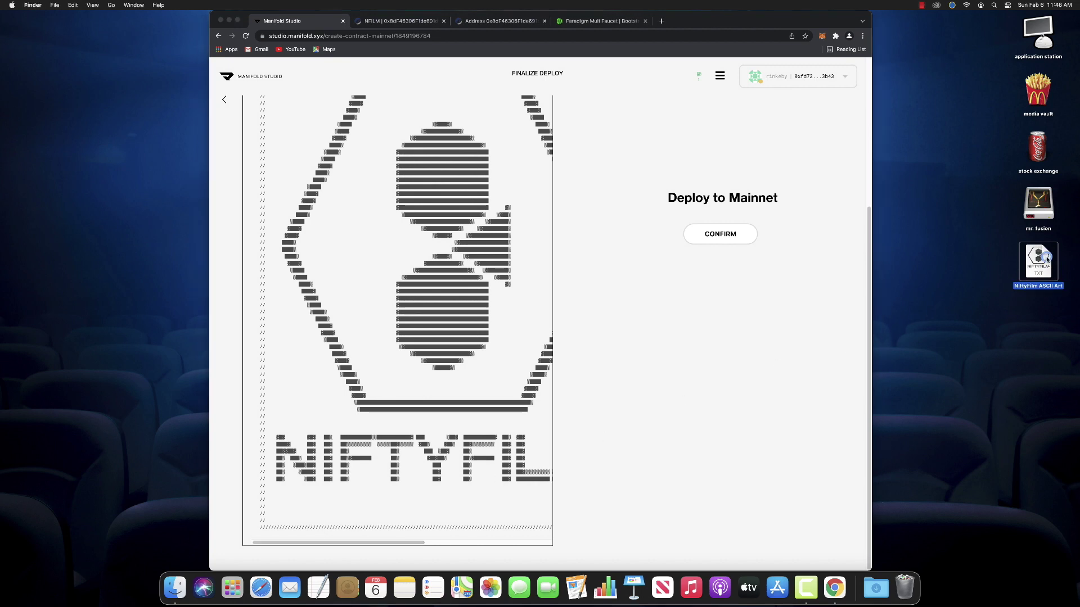
double_click(1049, 259)
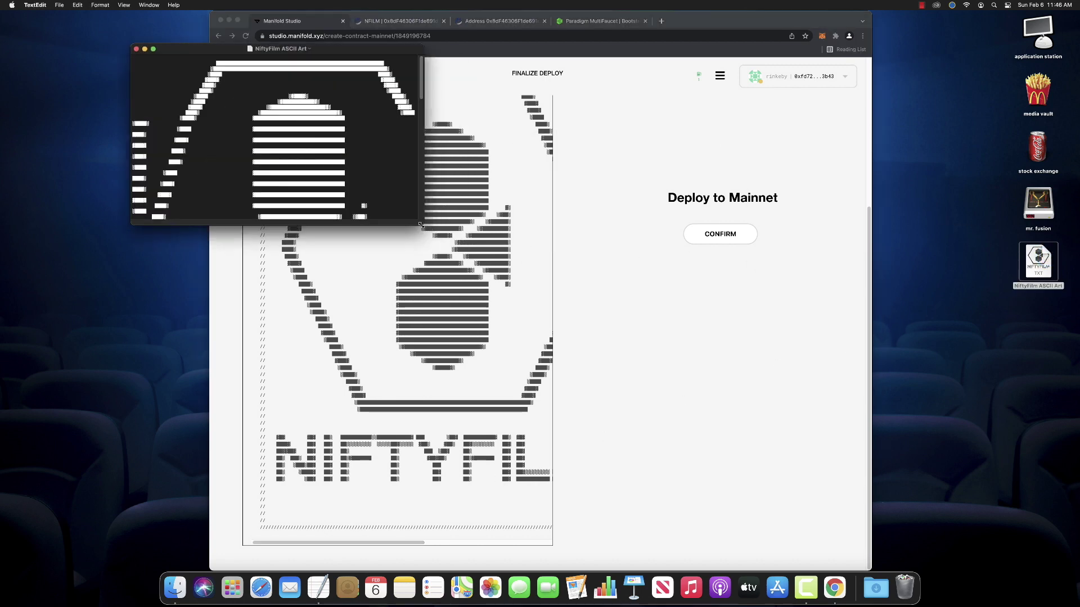
drag(430, 227, 590, 433)
triple_click(472, 197)
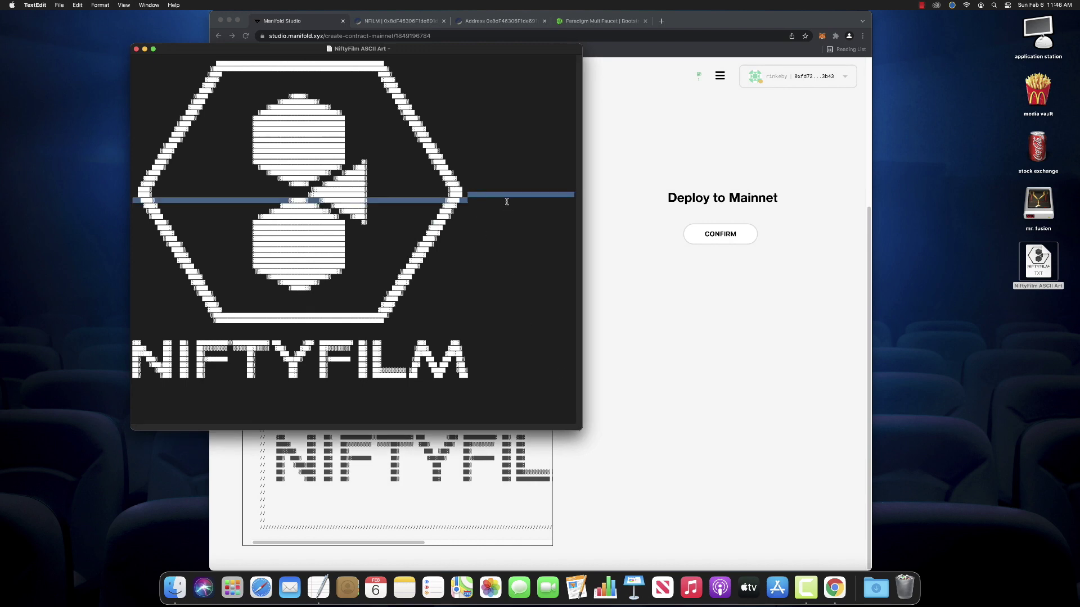
click(507, 202)
click(500, 196)
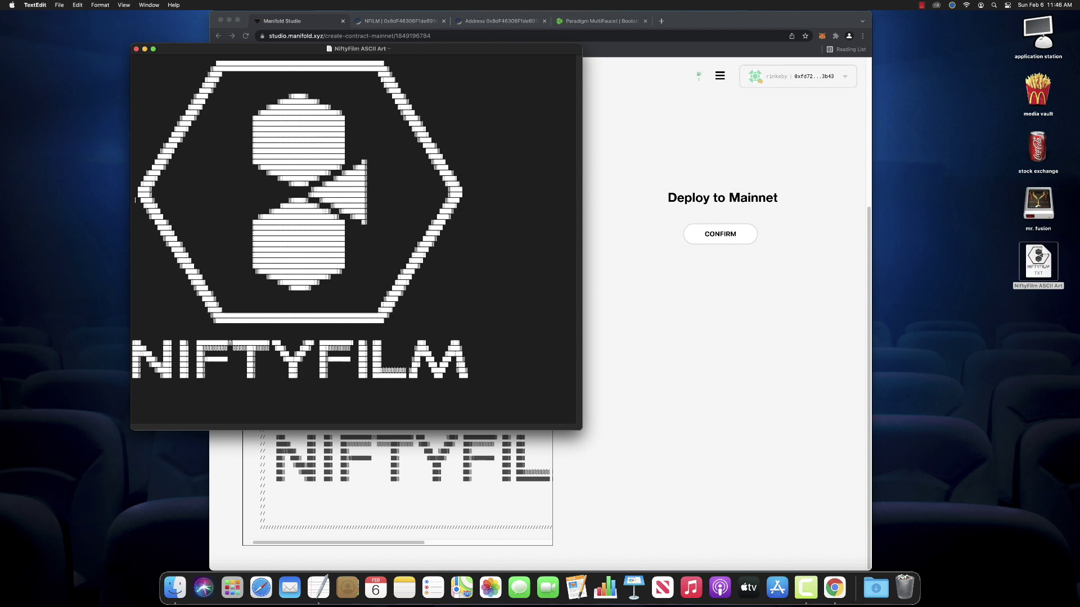
key(super+q)
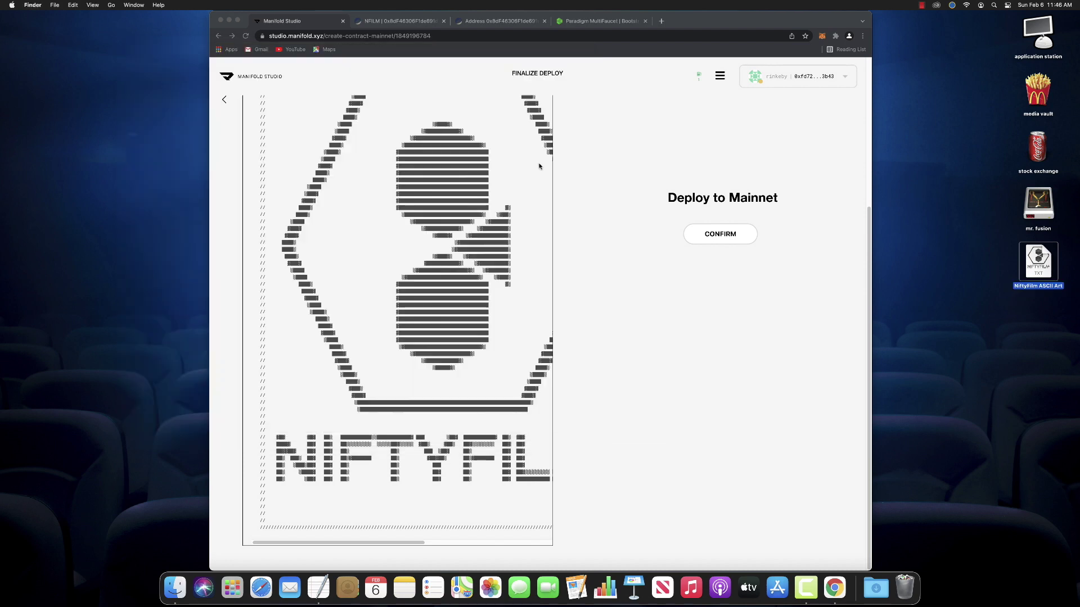
Switch the MetaMask wallet from Rinkeby to Ethereum Mainnet
scroll(472, 313, up, 5)
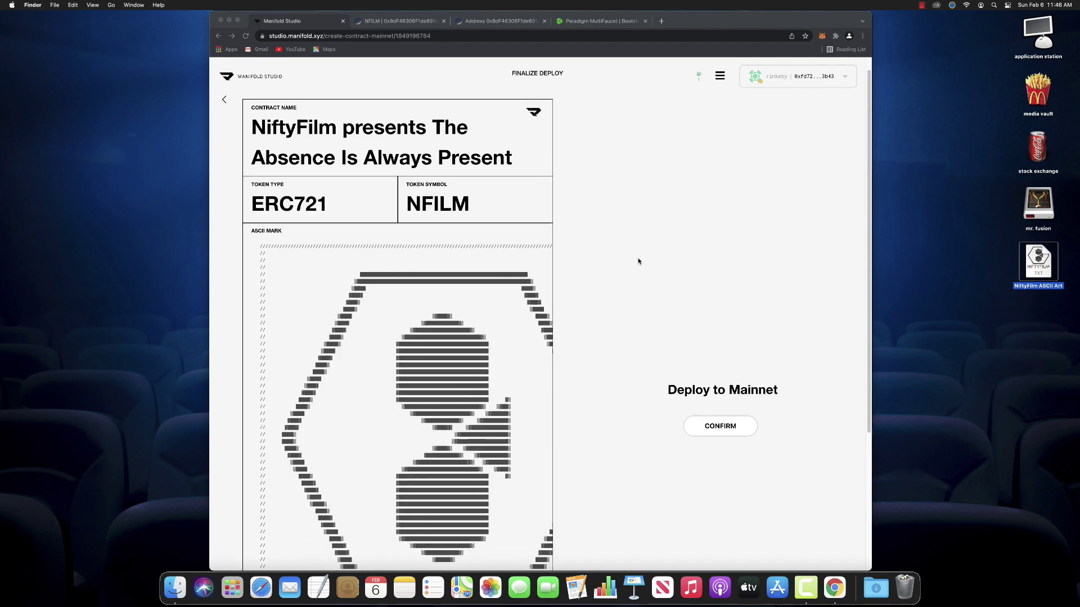
scroll(801, 266, down, 2)
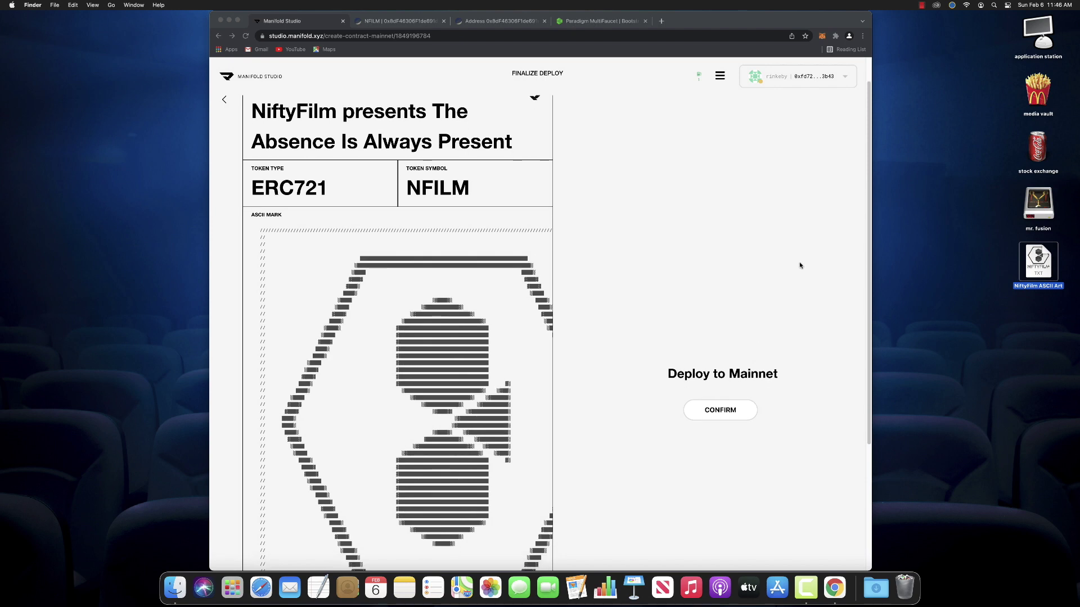
click(822, 36)
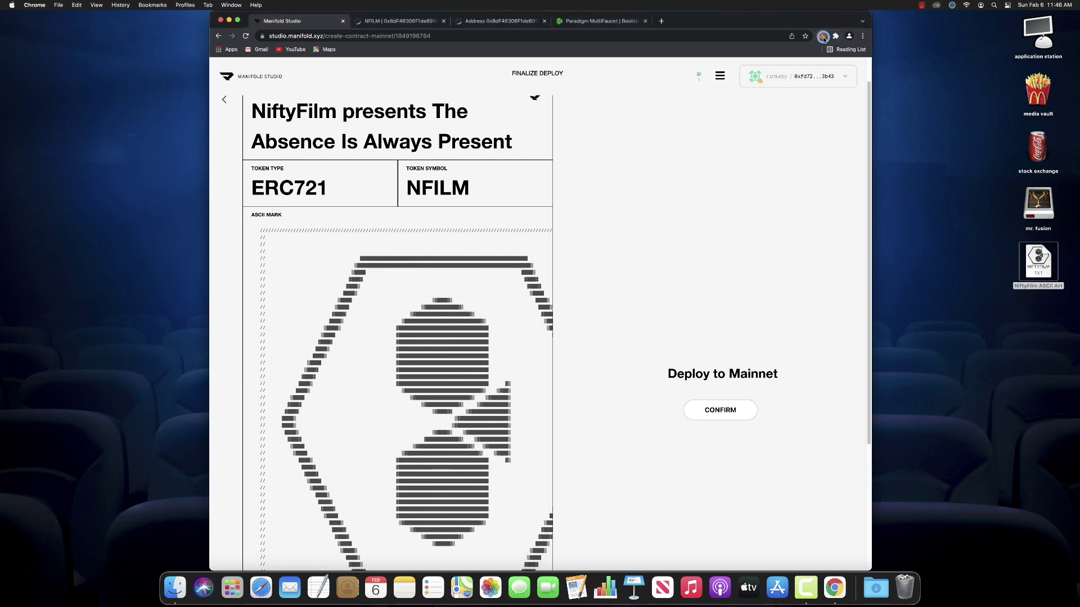
click(822, 37)
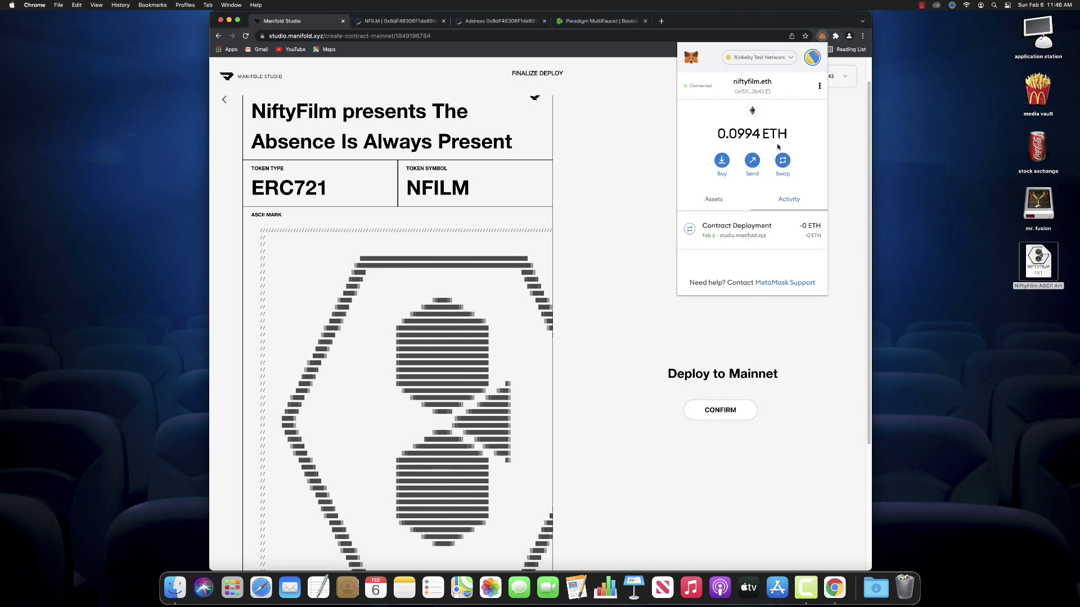
click(762, 59)
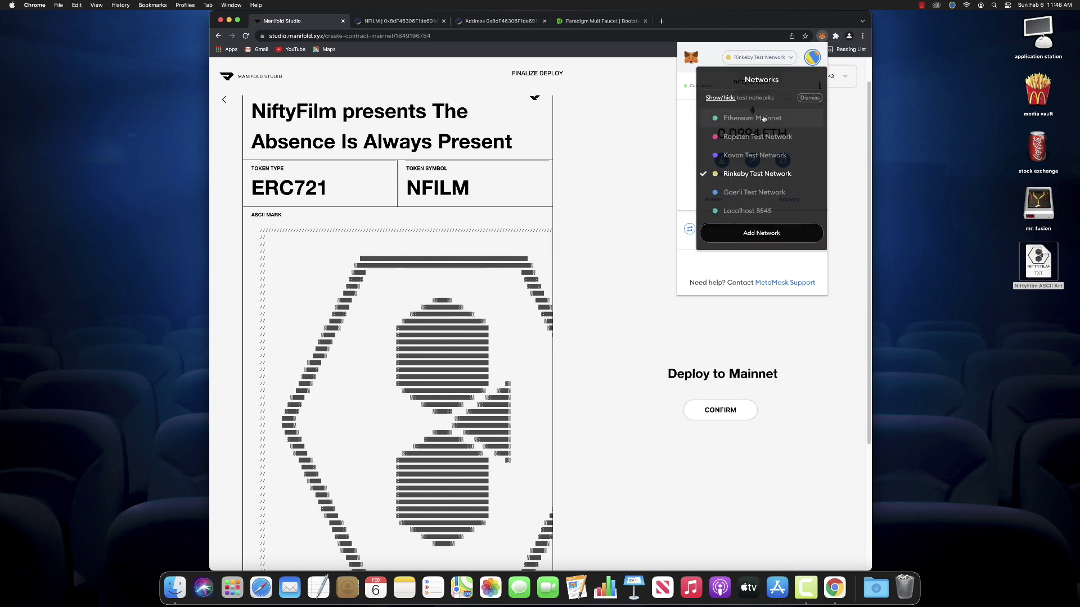
click(764, 119)
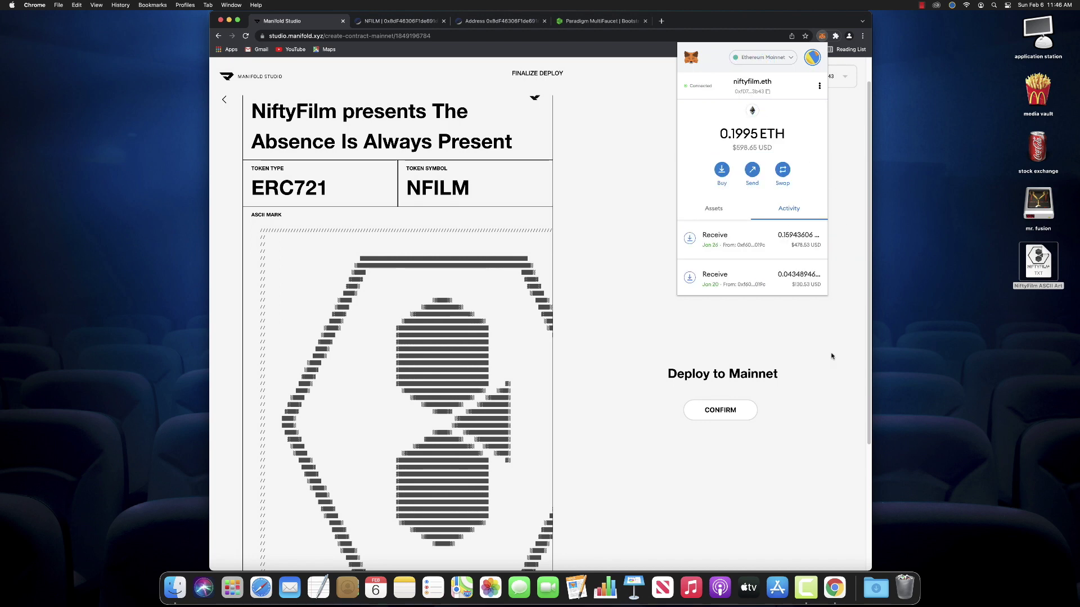
click(782, 411)
Open and cancel the Deploy to Mainnet dialog, then scroll across the full ASCII mark
scroll(733, 446, down, 5)
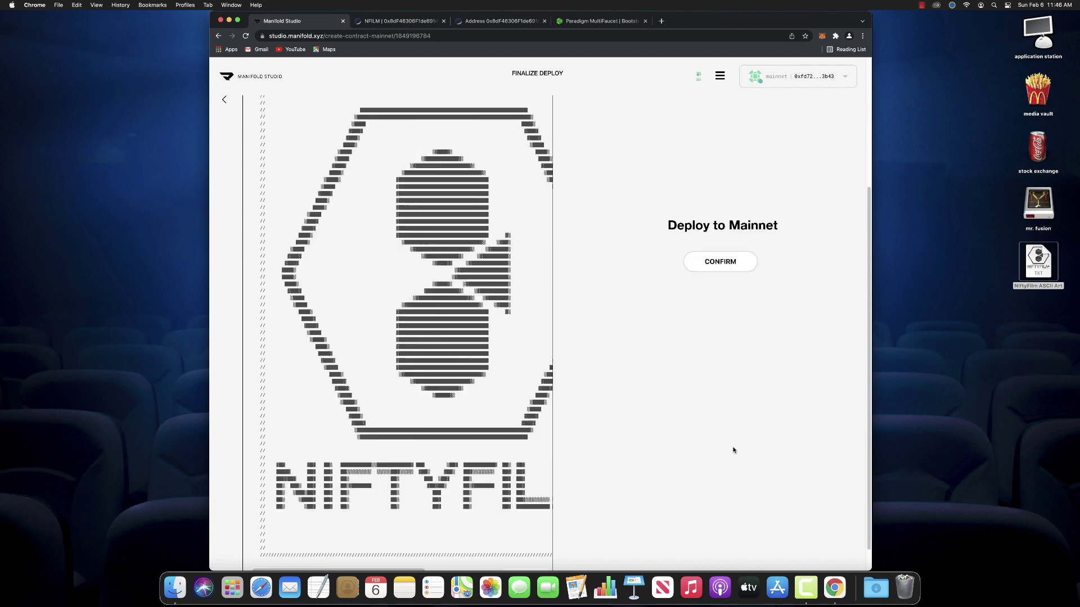
scroll(734, 450, up, 2)
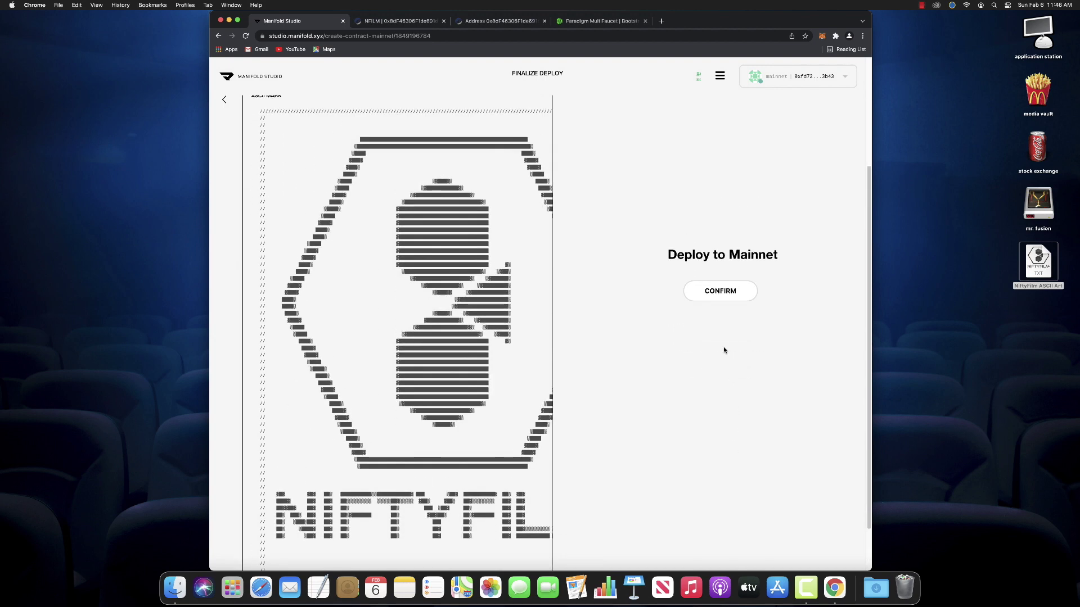
click(722, 291)
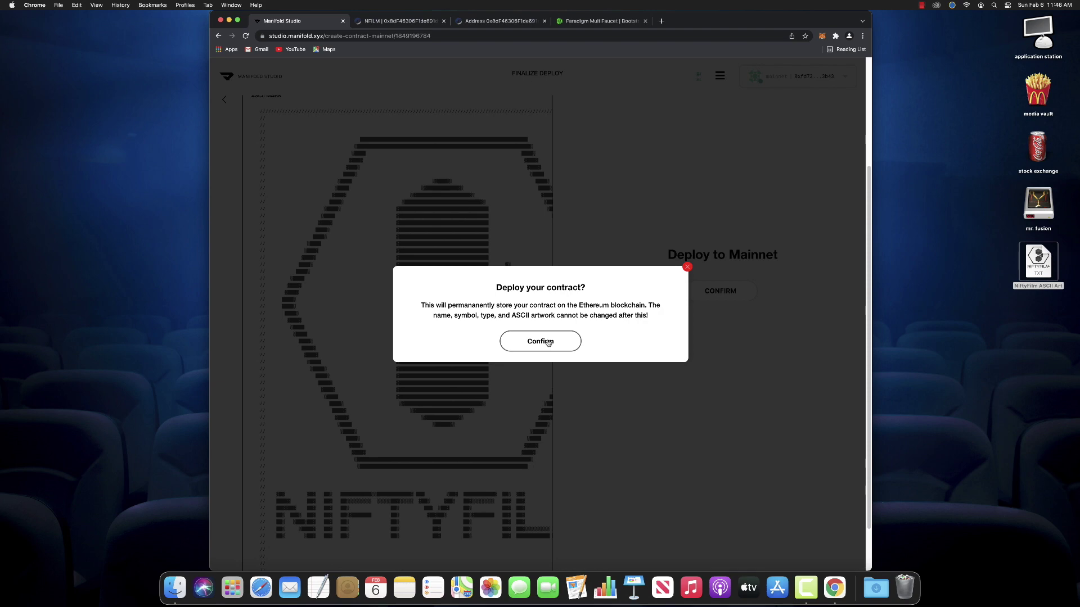
click(688, 266)
scroll(612, 260, up, 5)
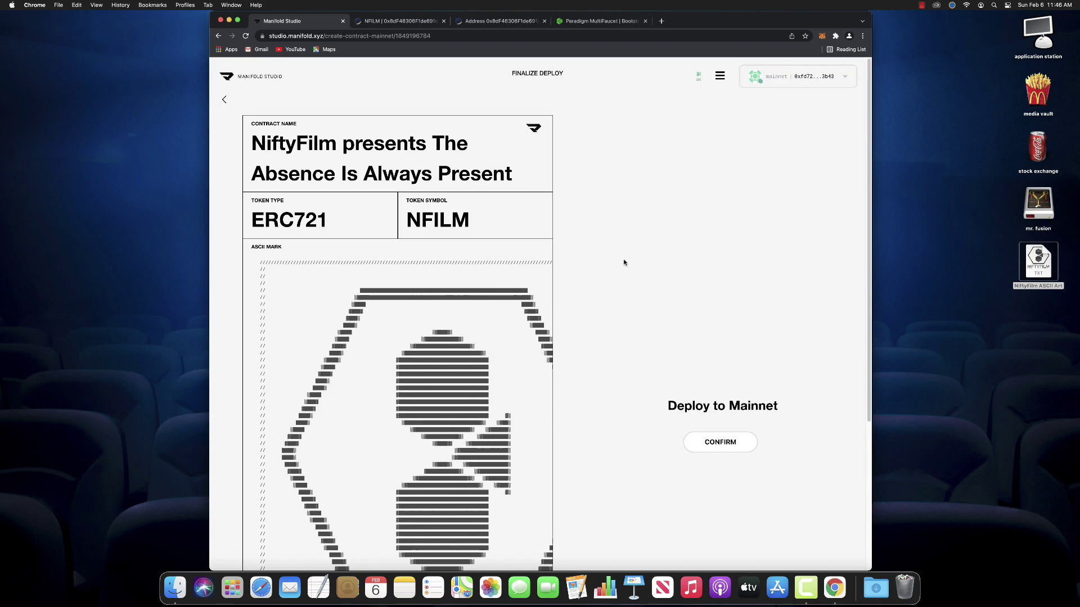
scroll(354, 202, down, 5)
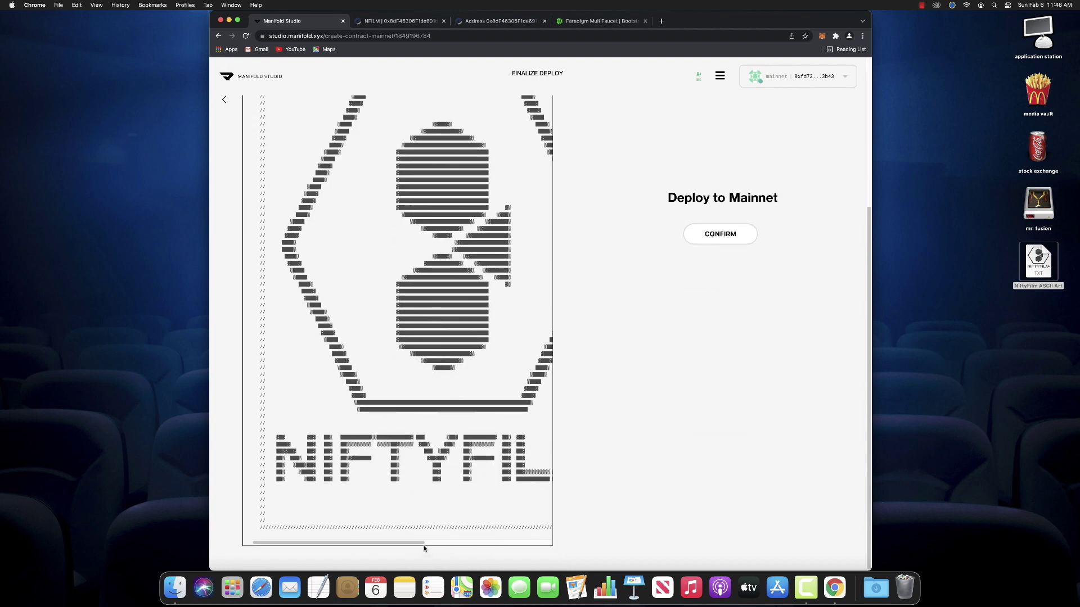
drag(424, 543, 352, 549)
scroll(491, 414, up, 4)
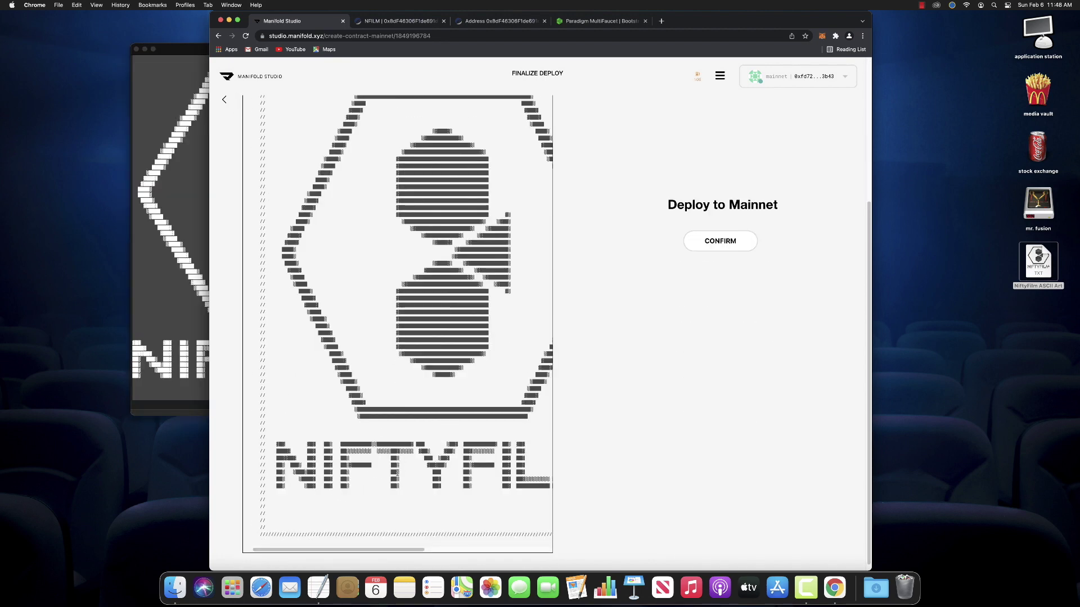
drag(412, 546, 381, 558)
scroll(450, 181, up, 4)
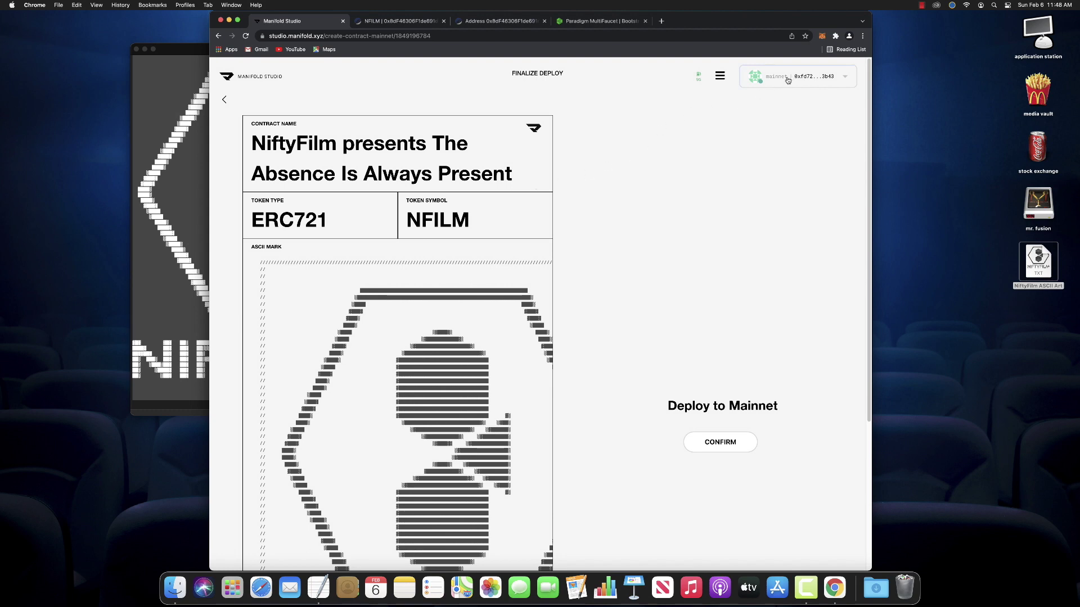
scroll(587, 315, down, 5)
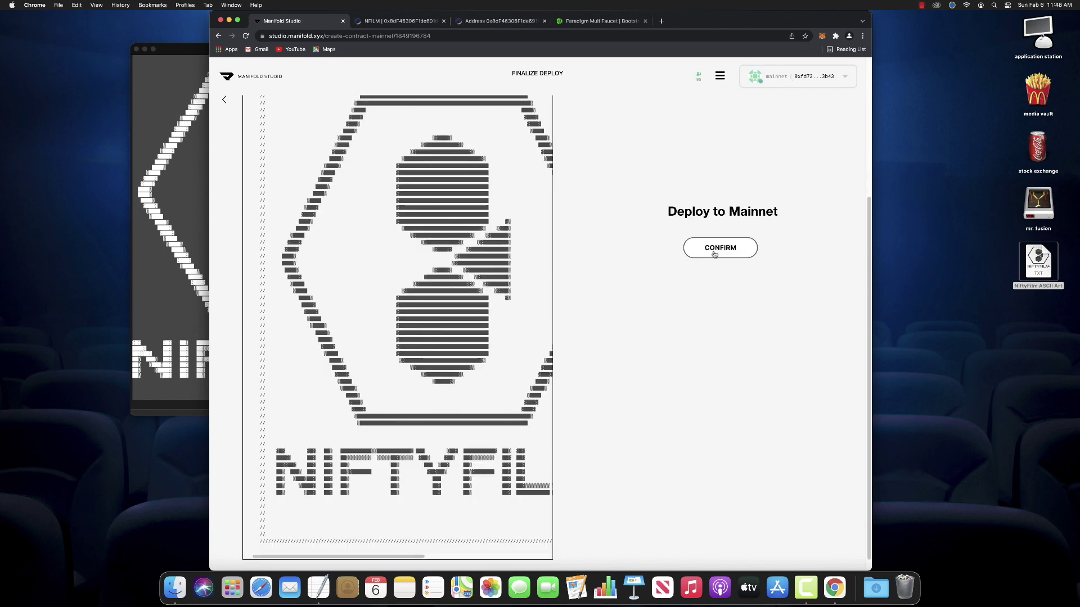
Deploy NFILM to Ethereum Mainnet, accepting the permanence warning and approving the gas fee in MetaMask
click(713, 248)
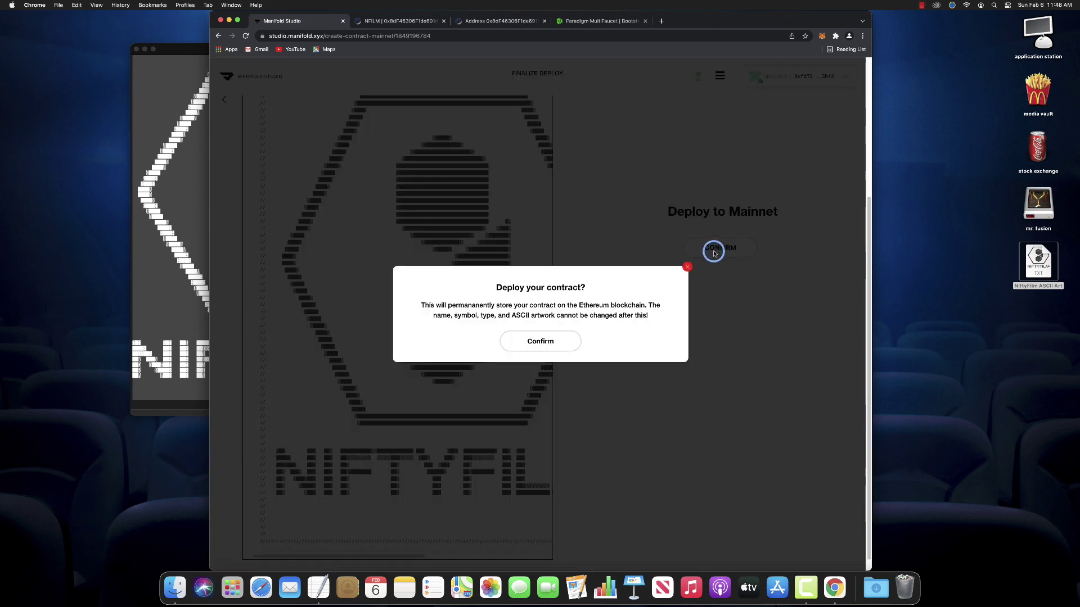
click(555, 340)
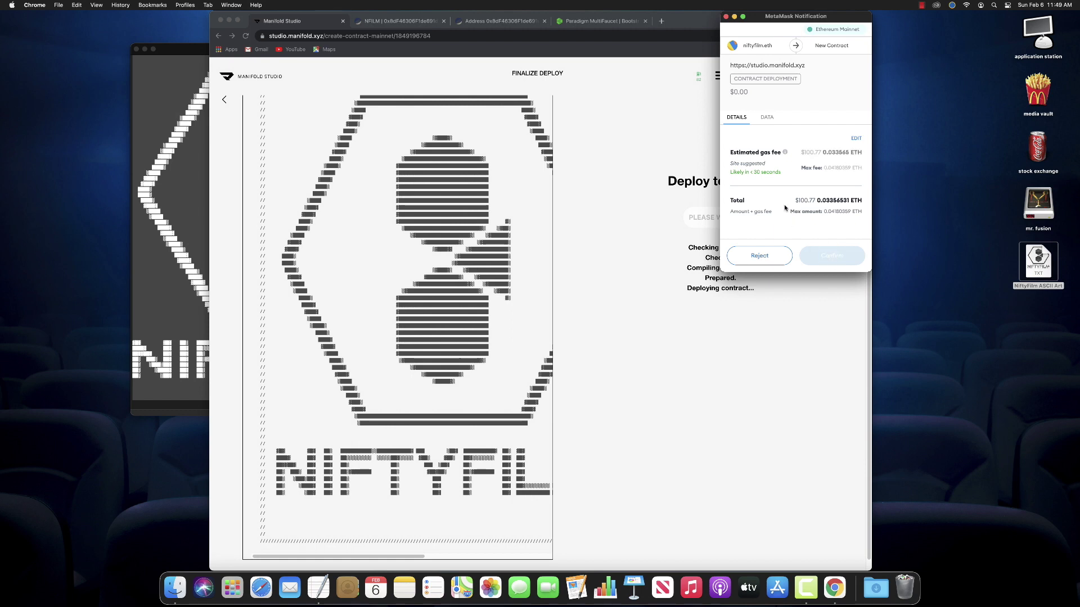
click(833, 255)
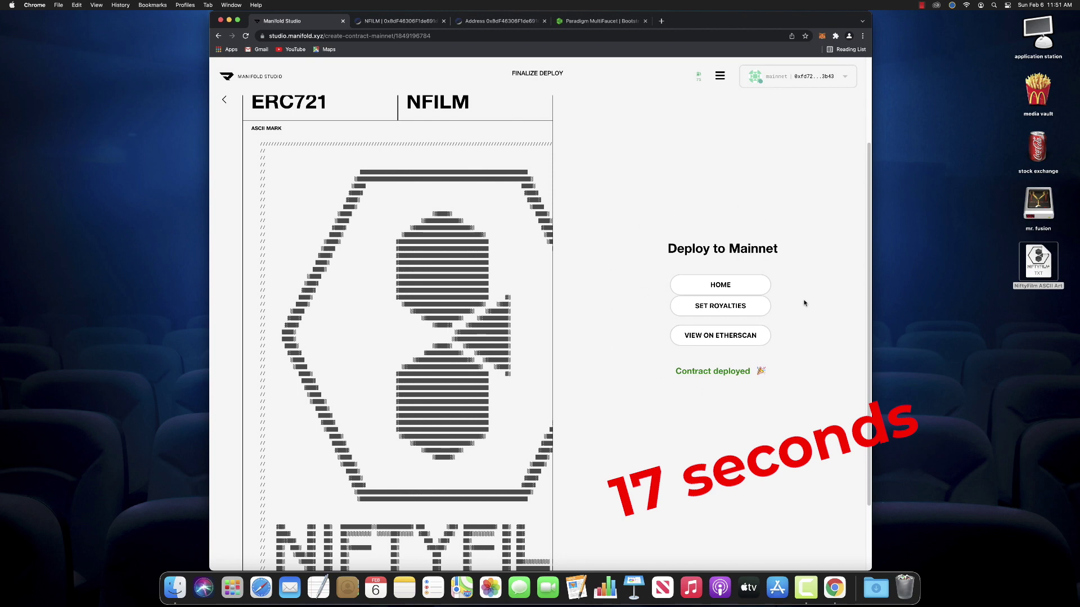
Open the deployed NFILM contract on Etherscan and glance at its NiftyFilm token tracker page
click(738, 335)
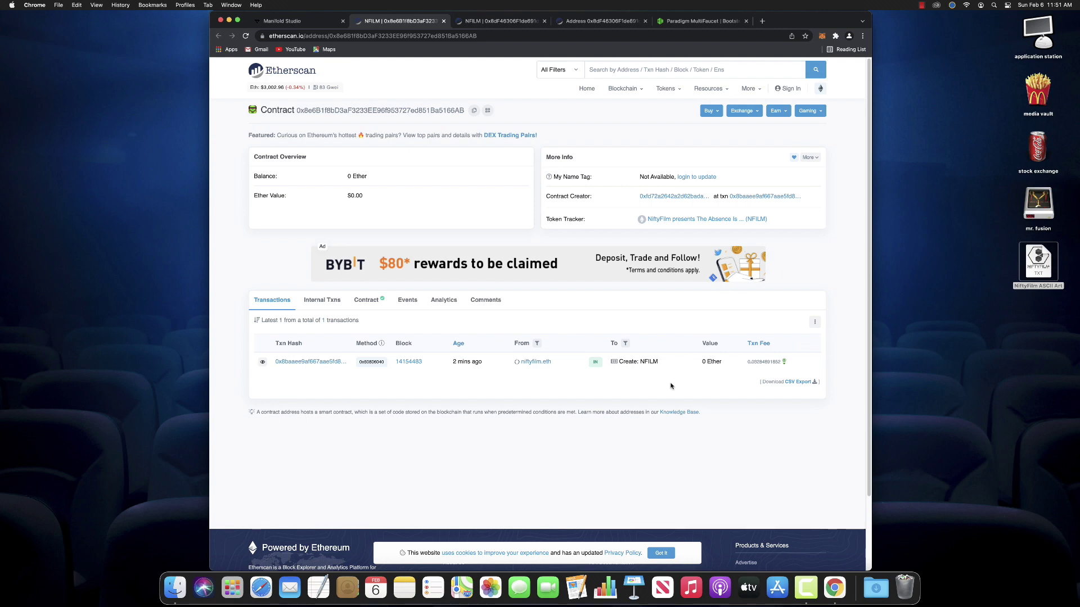
click(746, 221)
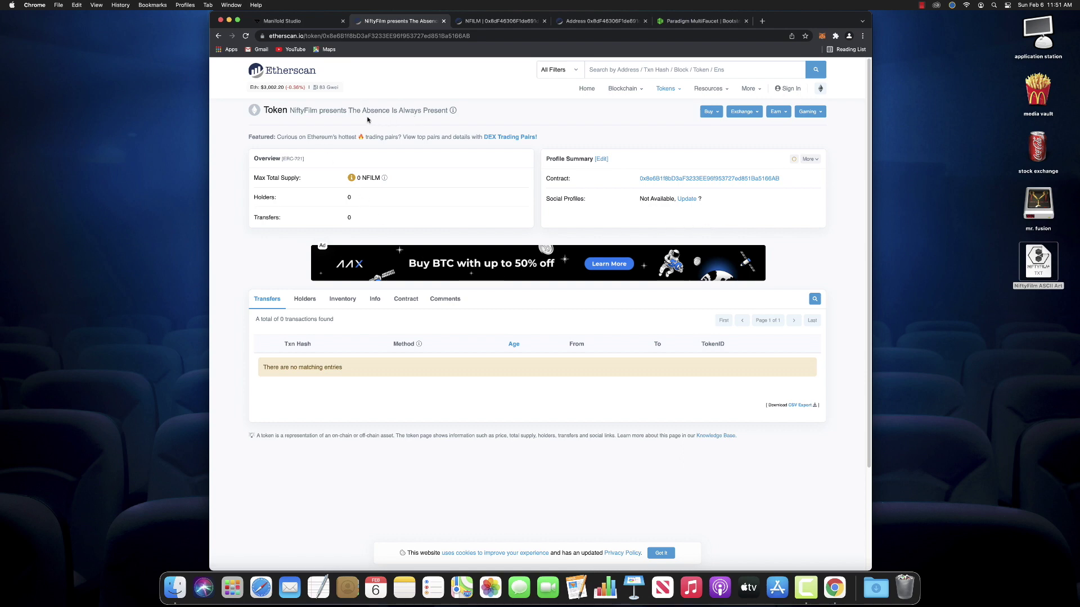
mouse_move(451, 115)
click(218, 37)
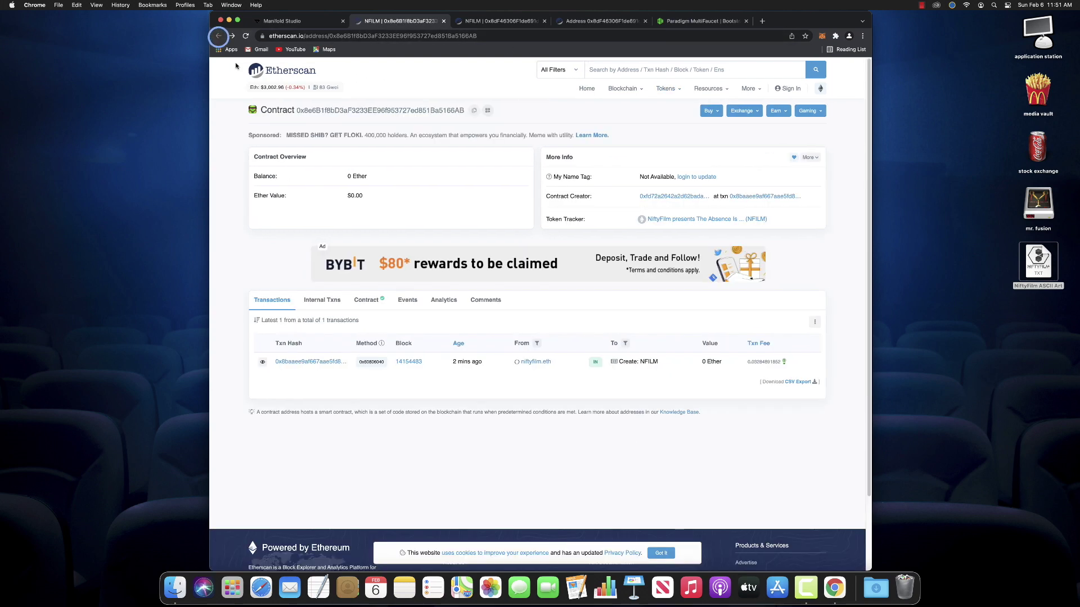
Scroll through the contract's verified (Exact Match) source files on the Contract tab
click(376, 301)
scroll(434, 374, down, 5)
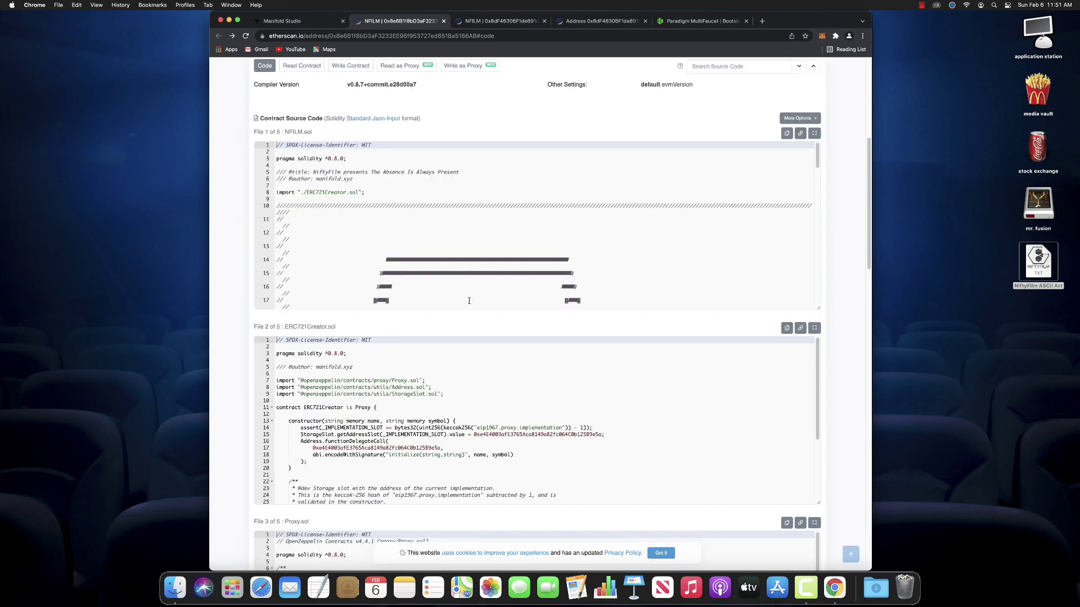
scroll(465, 296, down, 5)
scroll(449, 284, down, 5)
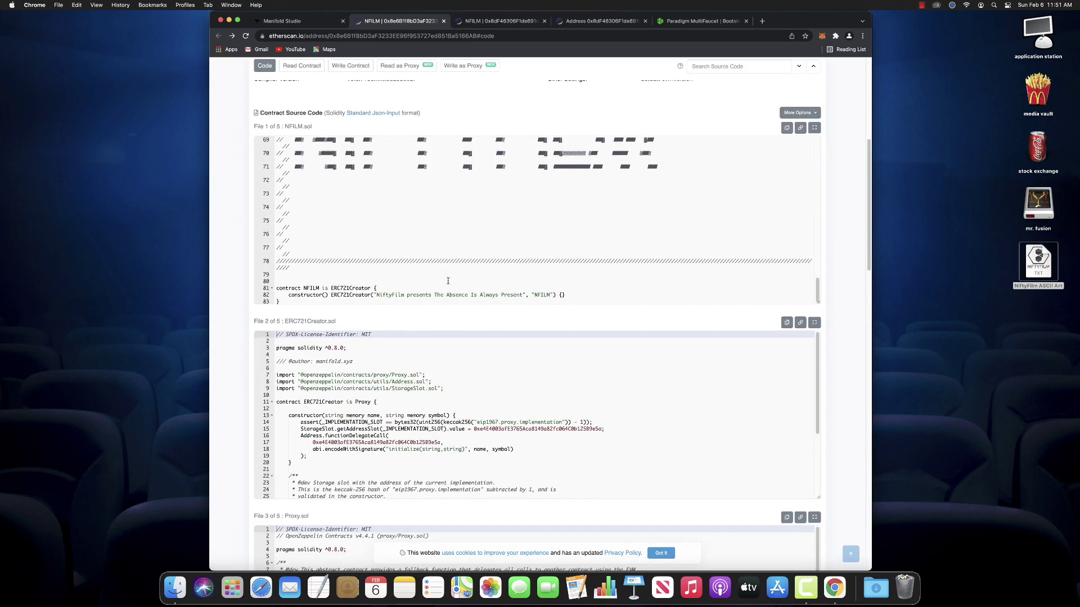
scroll(448, 281, up, 15)
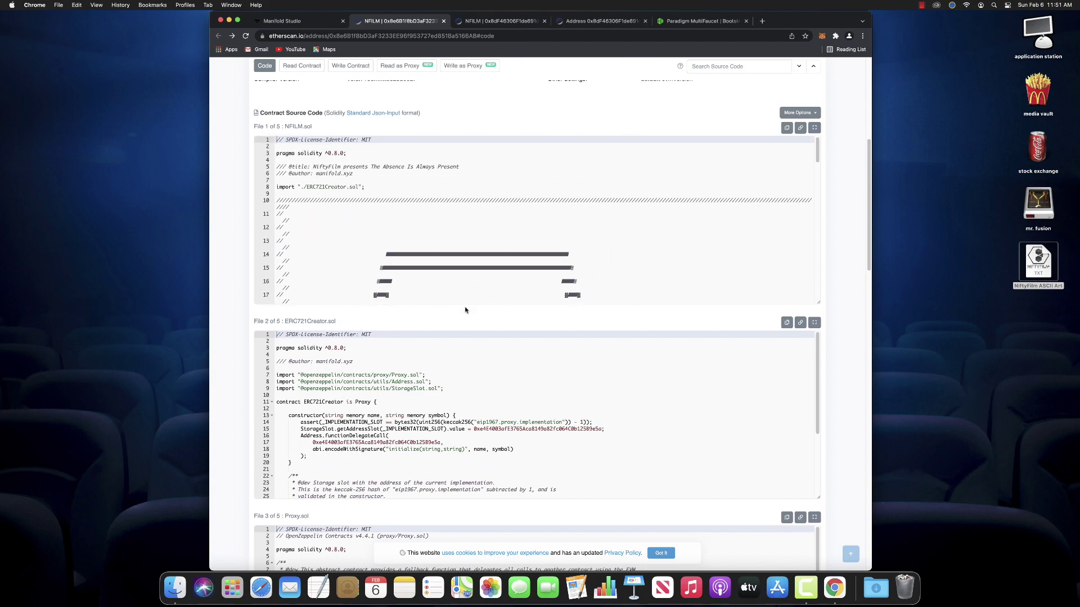
scroll(548, 417, down, 2)
scroll(549, 417, down, 3)
scroll(692, 468, down, 12)
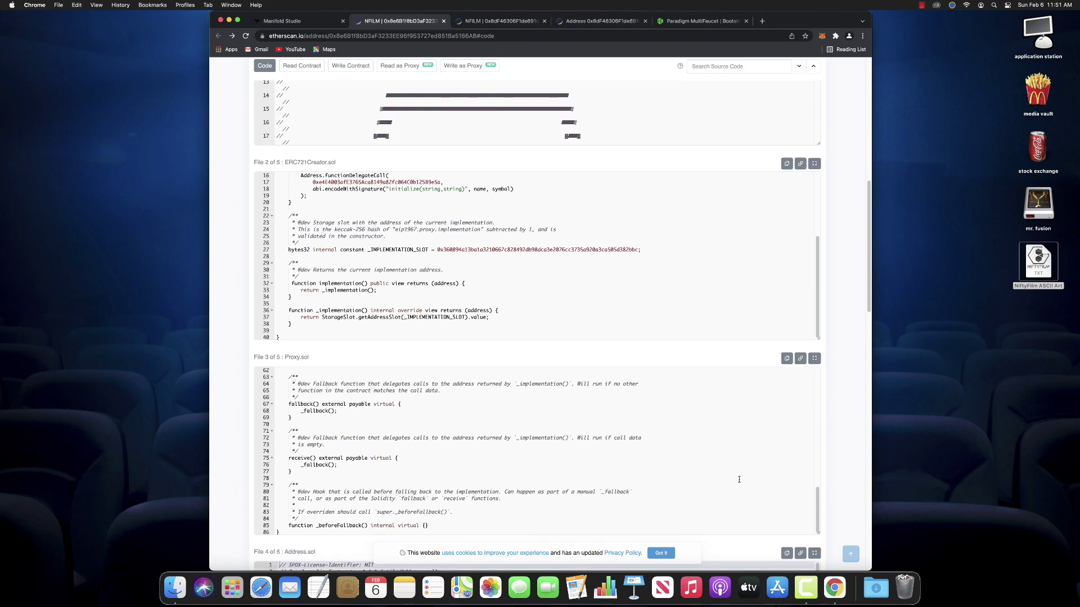
scroll(743, 482, down, 5)
scroll(626, 356, up, 15)
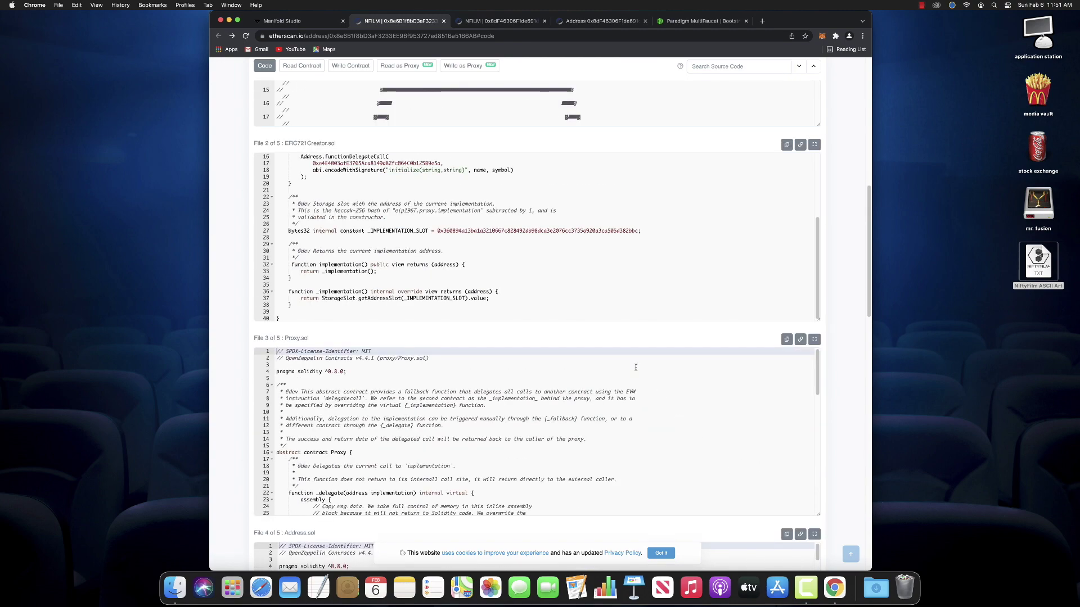
scroll(593, 315, up, 9)
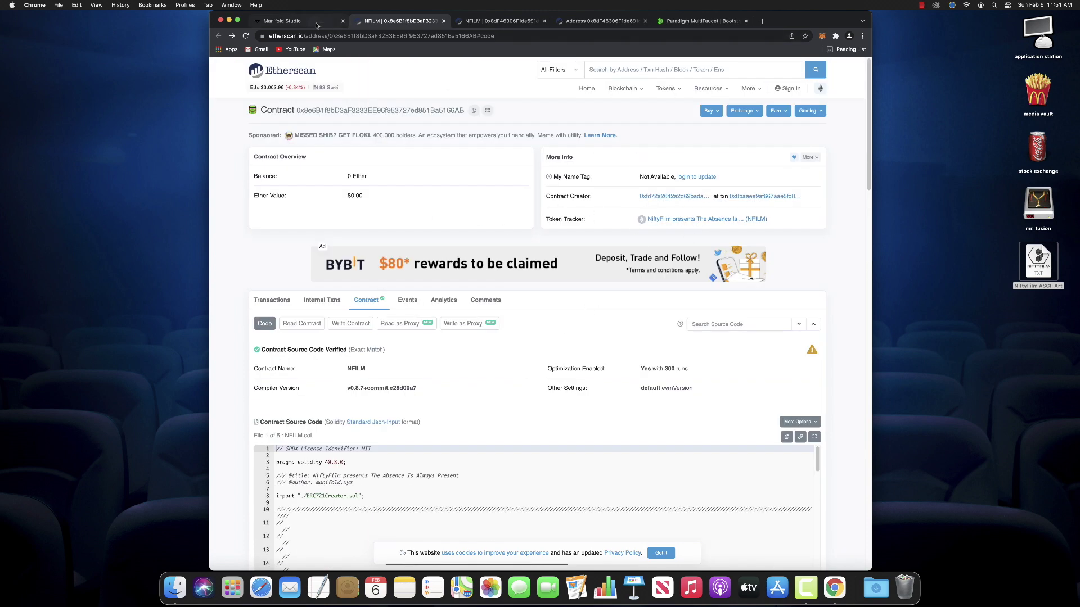
Enter a 10% default royalty to niftyfilm.eth and try saving, dismissing the invalid-address alert
click(316, 24)
click(727, 311)
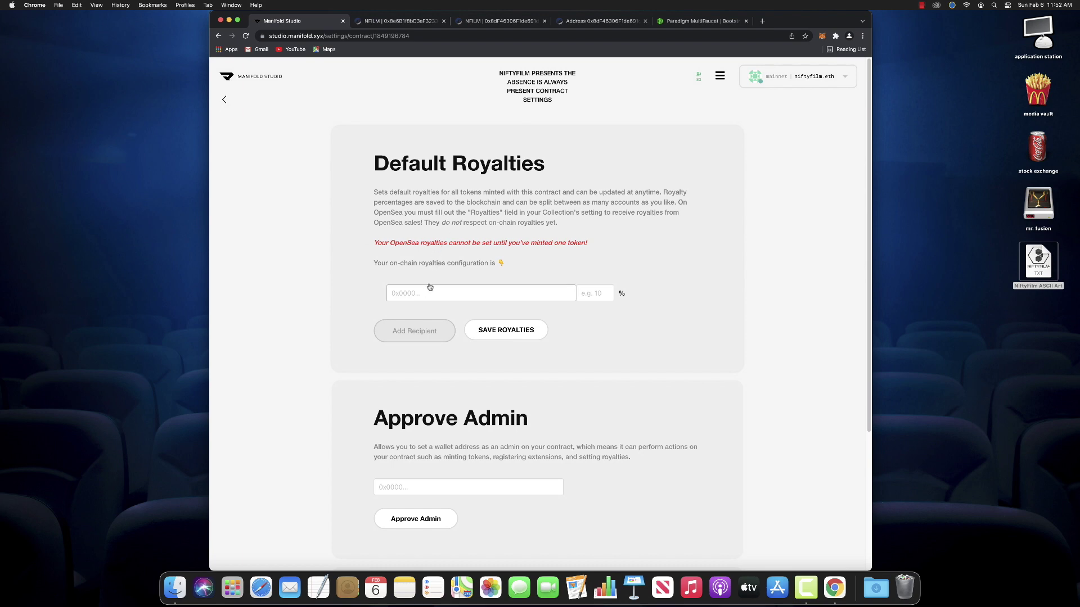
click(591, 295)
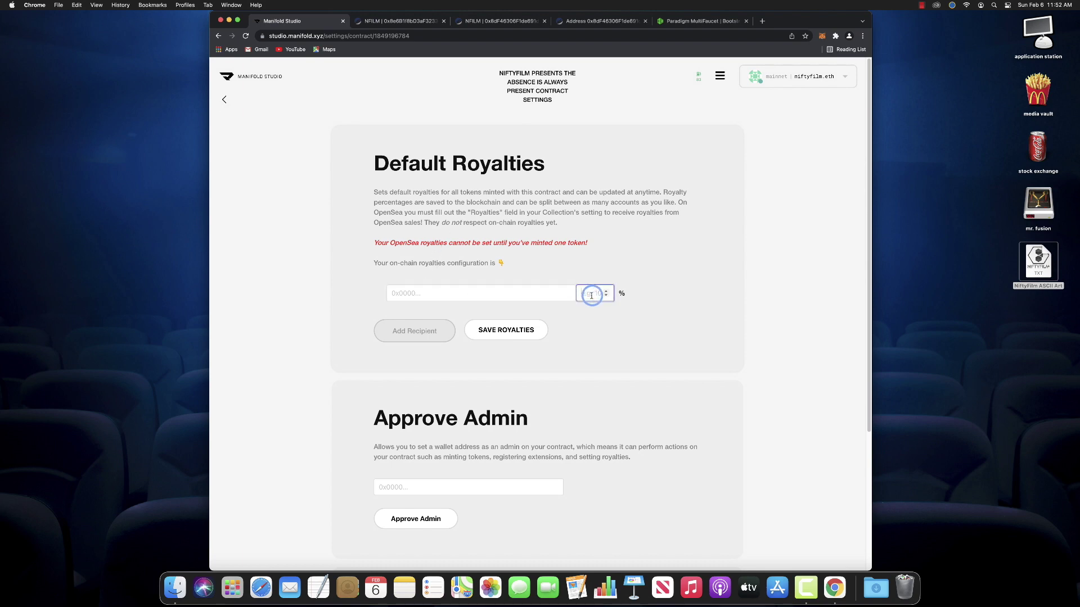
click(454, 296)
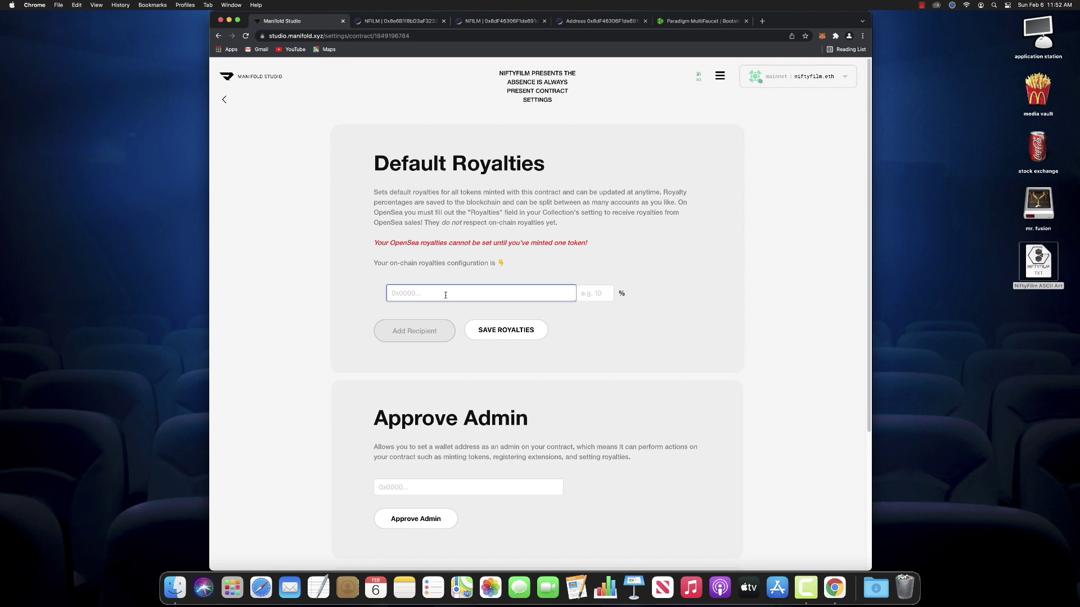
text(ni)
click(580, 293)
text(10)
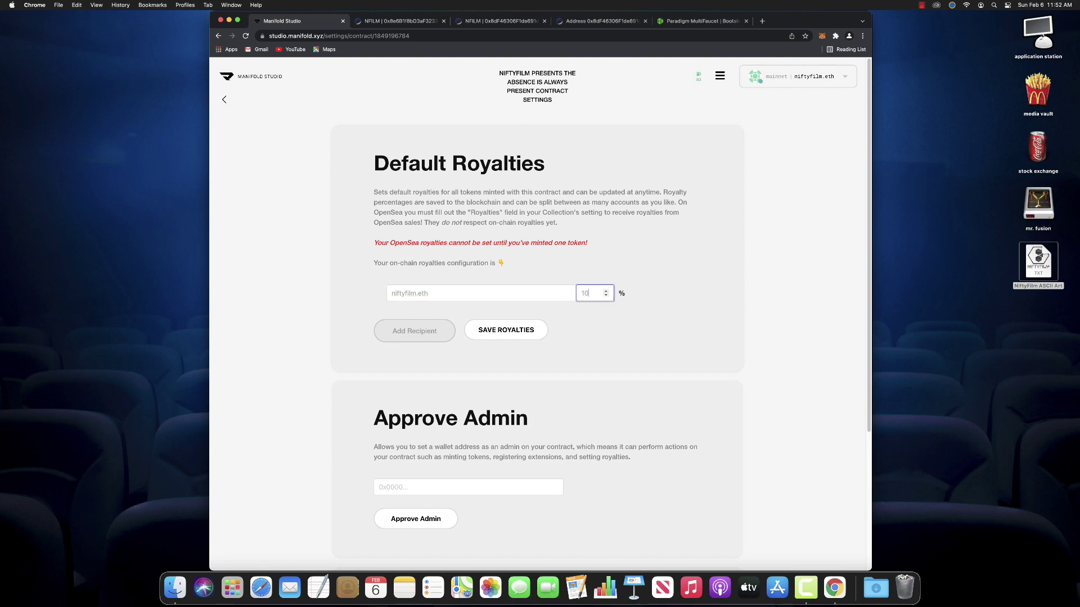
click(532, 331)
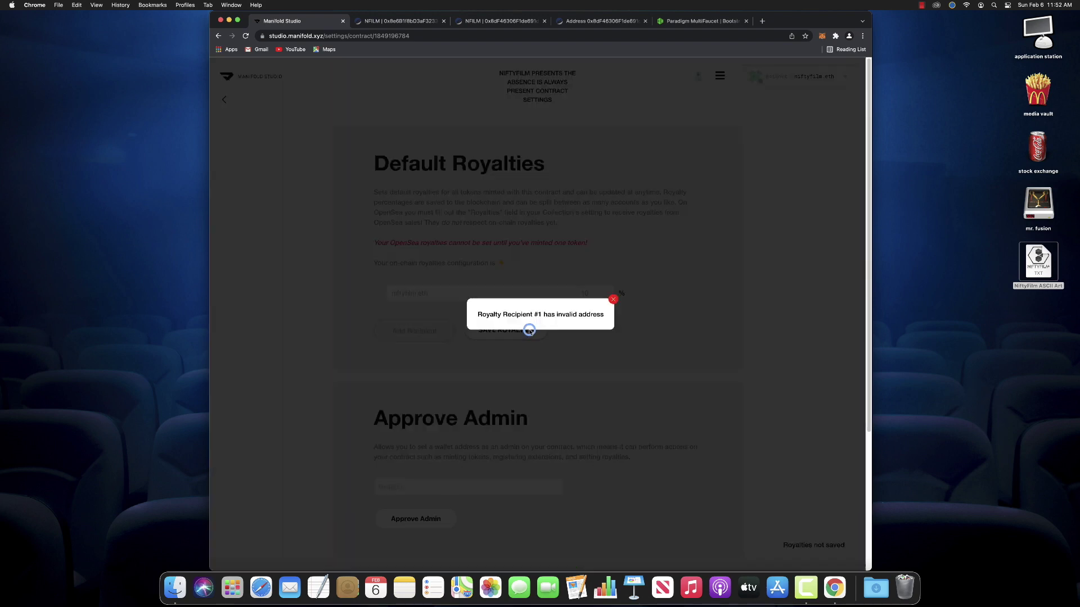
click(613, 300)
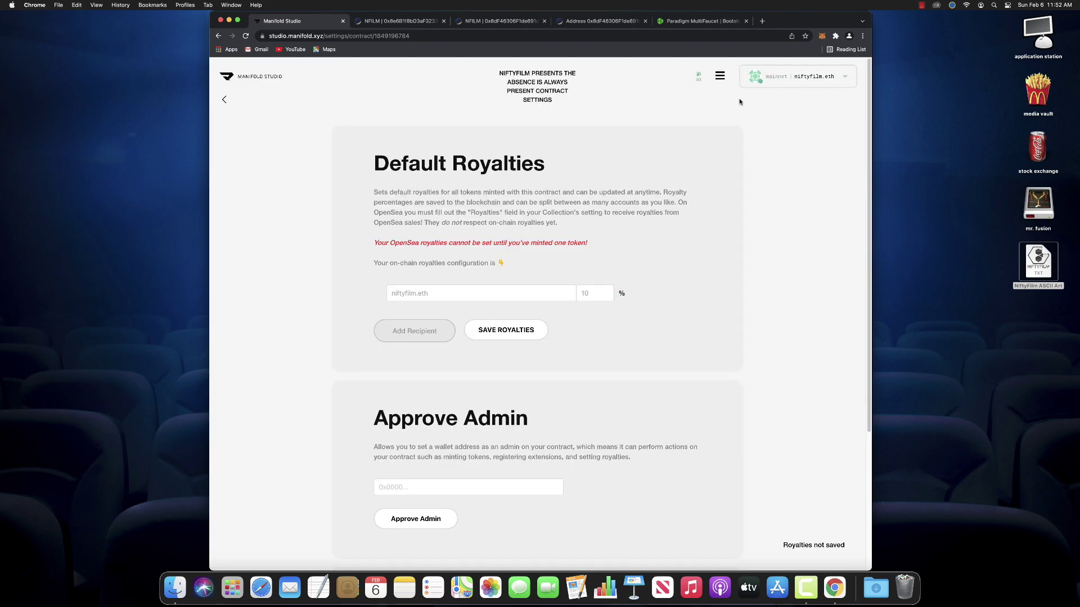
Copy the wallet's address from MetaMask and paste it over niftyfilm.eth as the royalty recipient
click(813, 75)
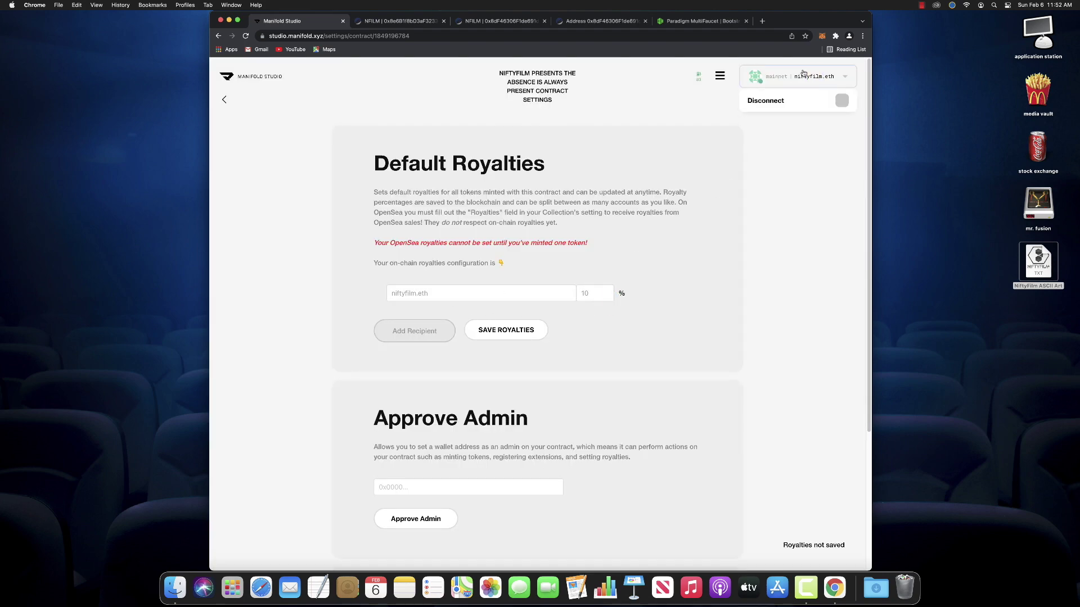
click(823, 36)
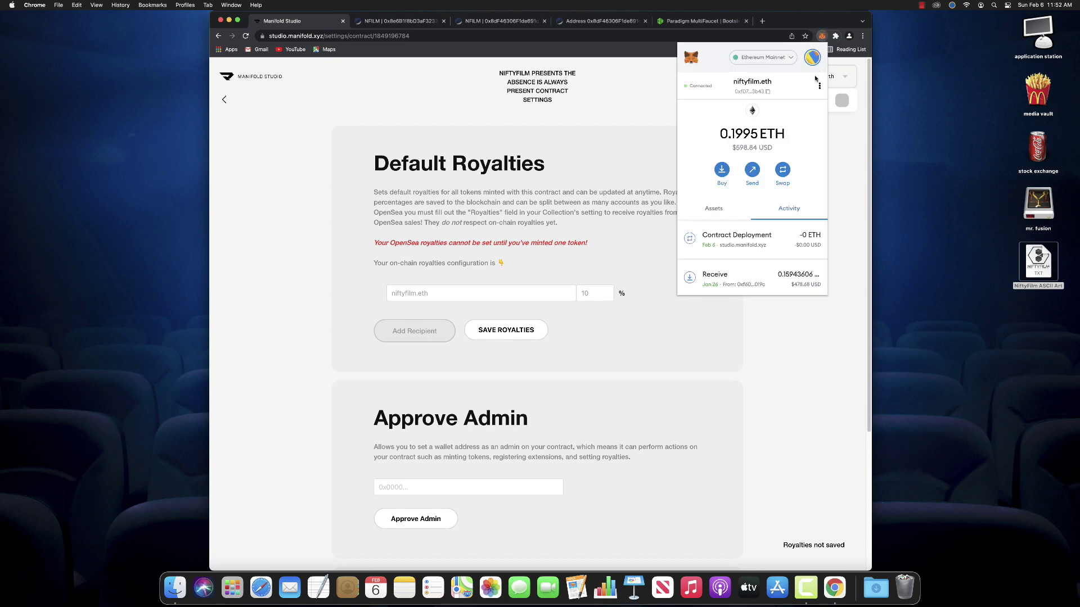
click(749, 92)
click(513, 293)
double_click(513, 293)
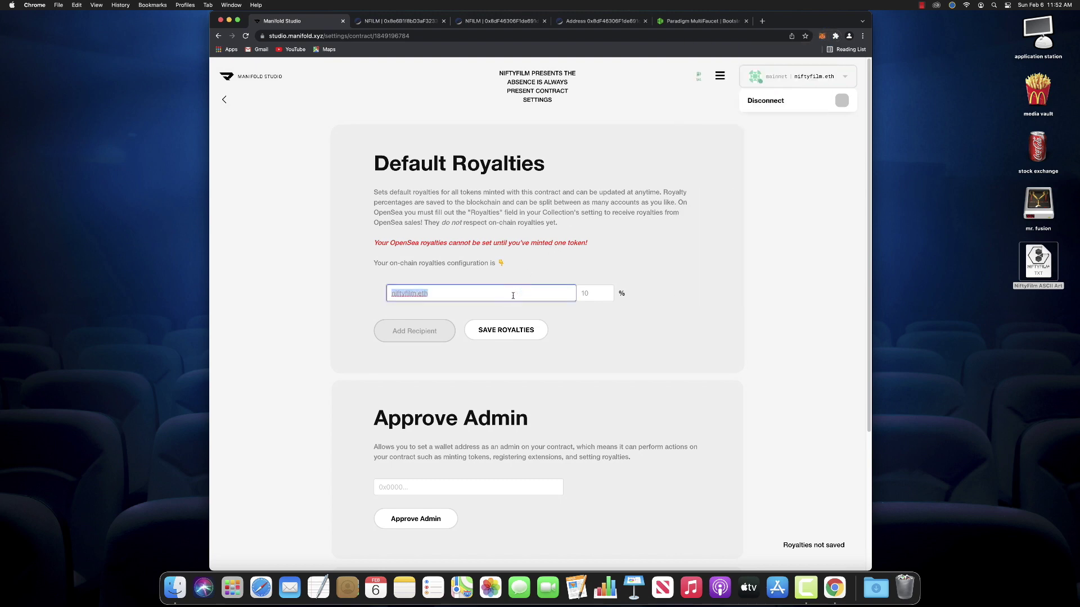
text(0xfD72a2642a2D62badAcDDa10bEd6bE6F273f3b43)
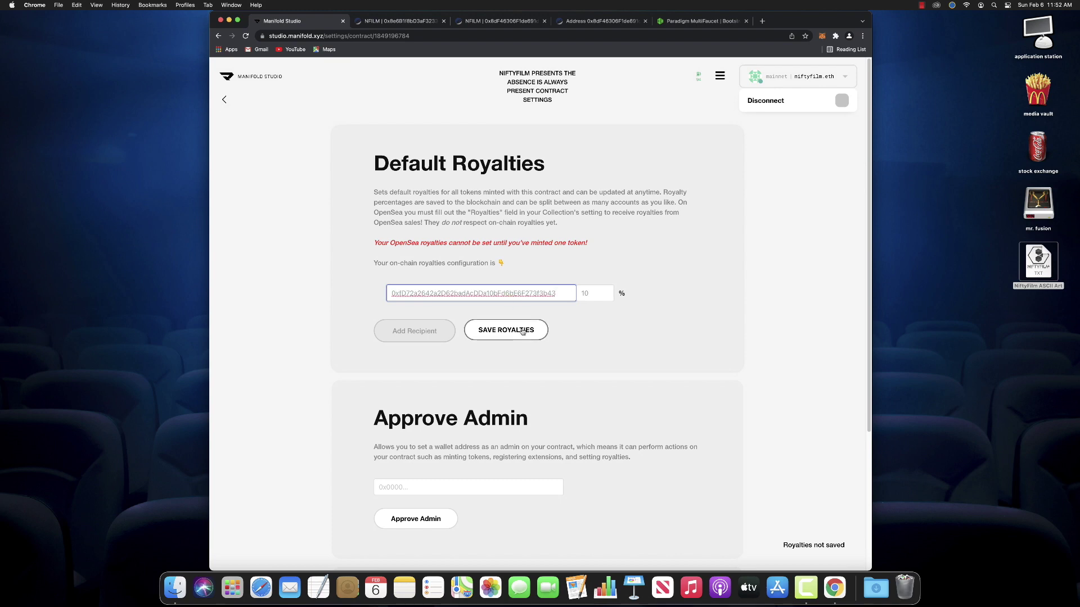
Submit the royalty save, then reject the transaction in MetaMask so a reconfirm notice appears
click(523, 331)
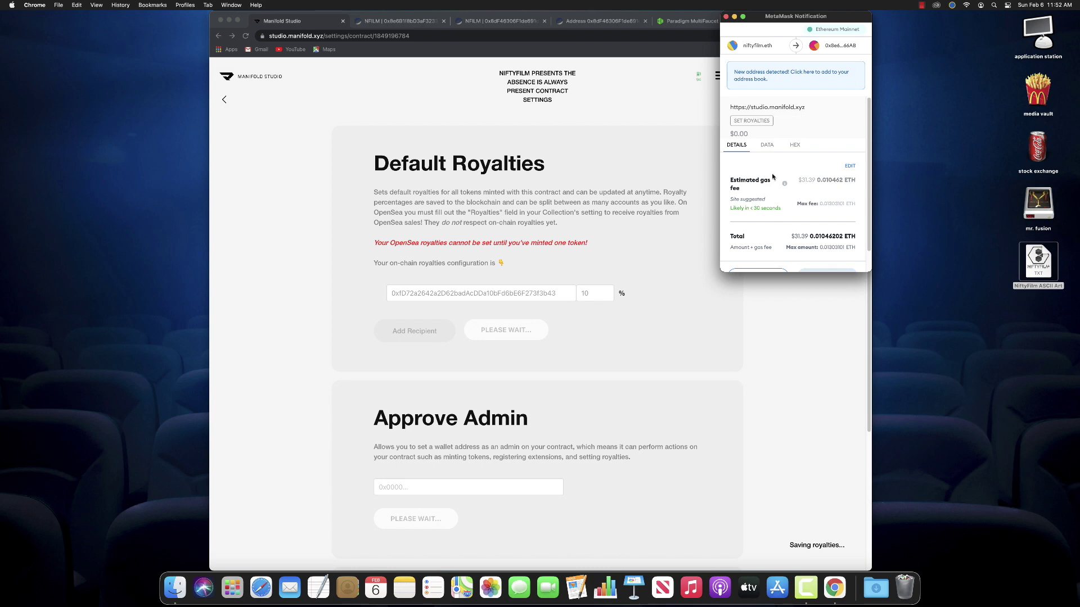
scroll(789, 228, down, 1)
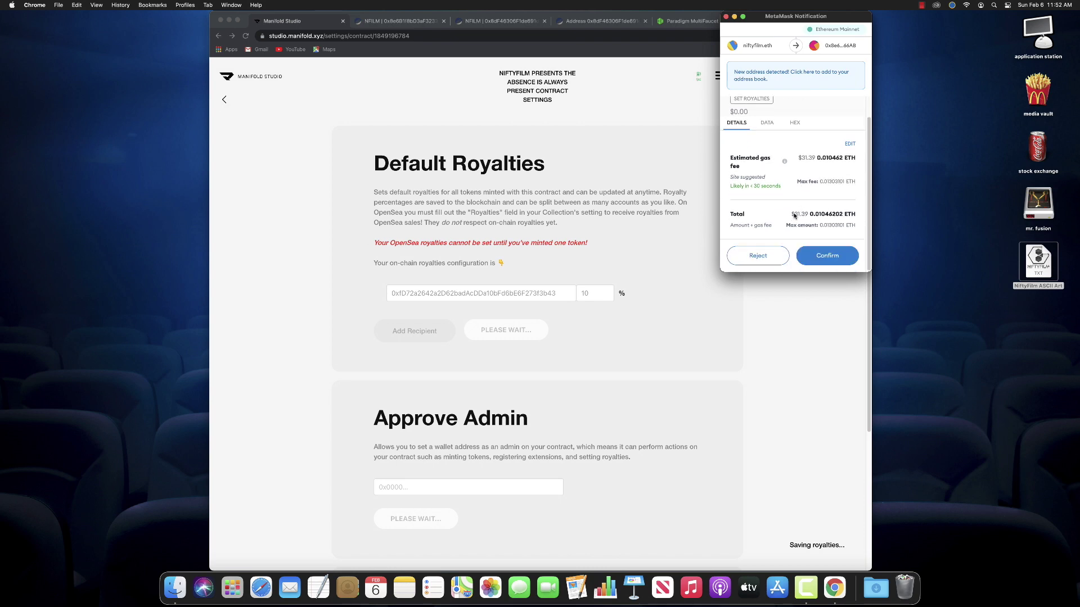
click(760, 258)
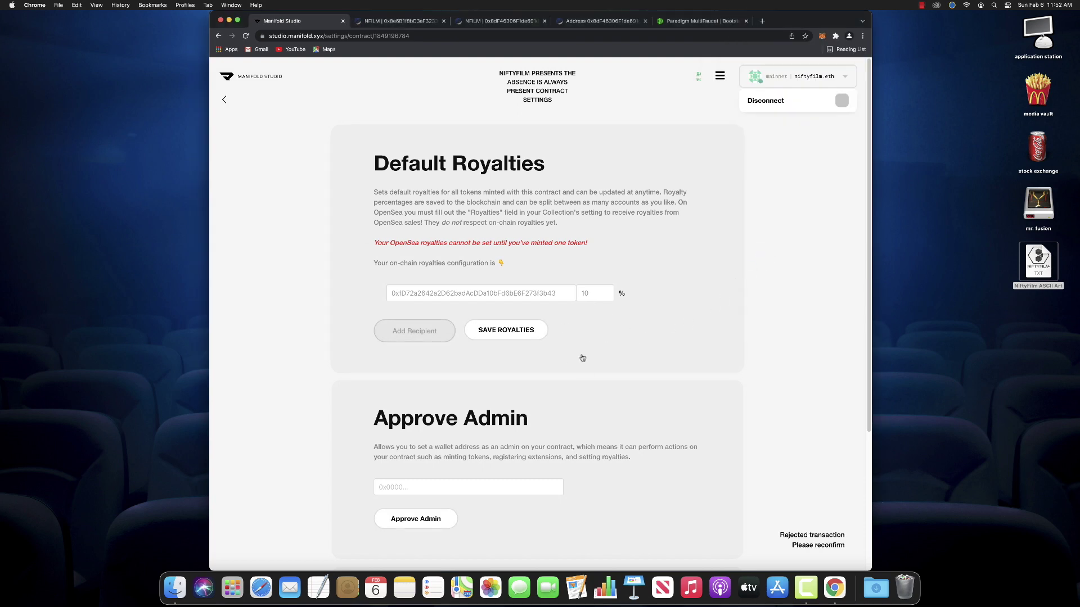
scroll(522, 461, down, 1)
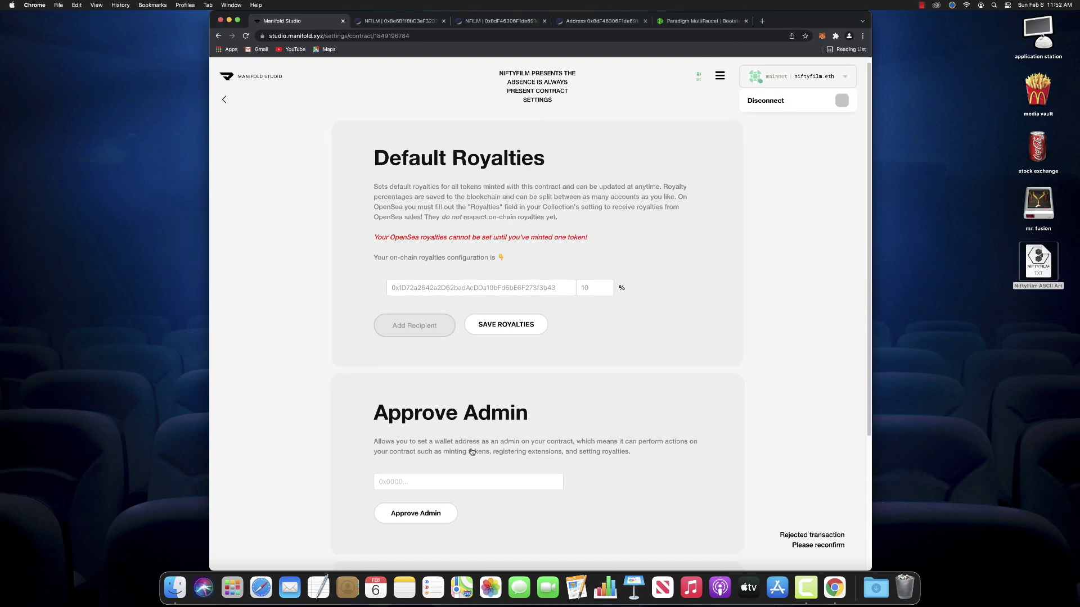
scroll(531, 462, down, 5)
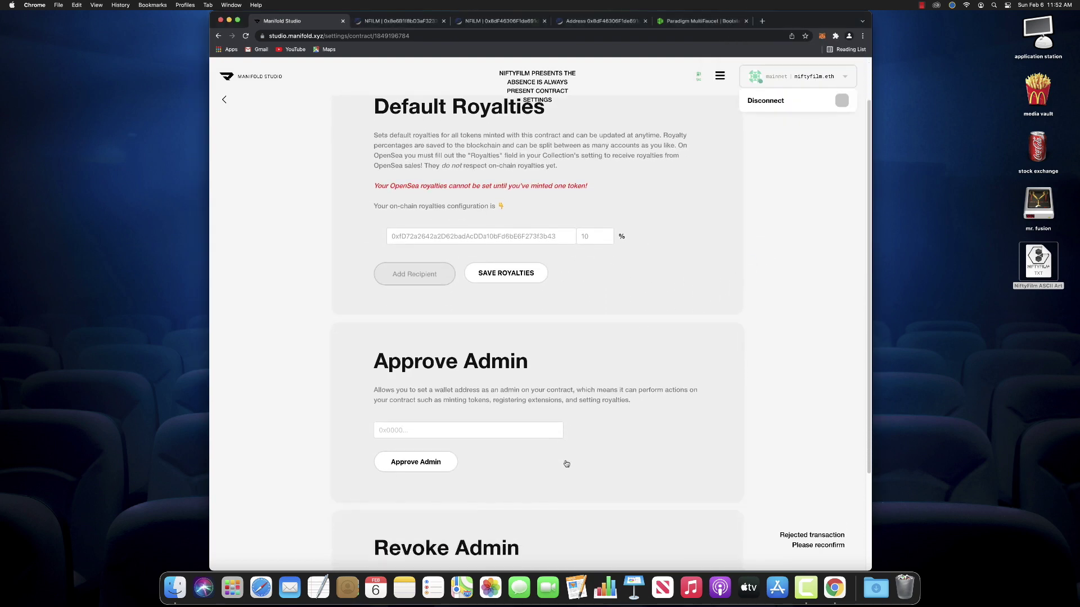
scroll(567, 464, down, 5)
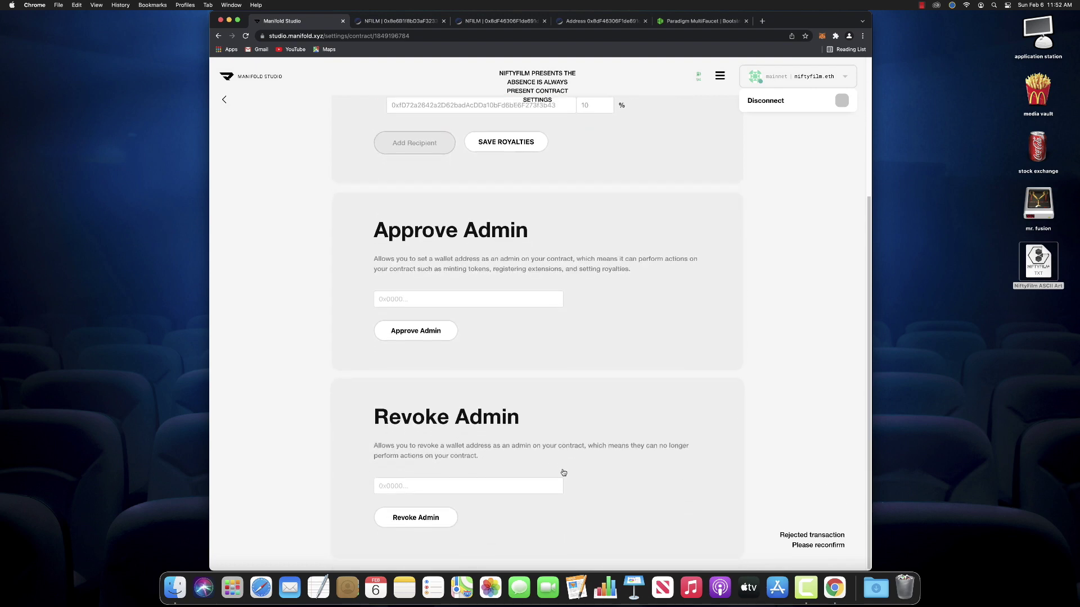
scroll(564, 472, up, 10)
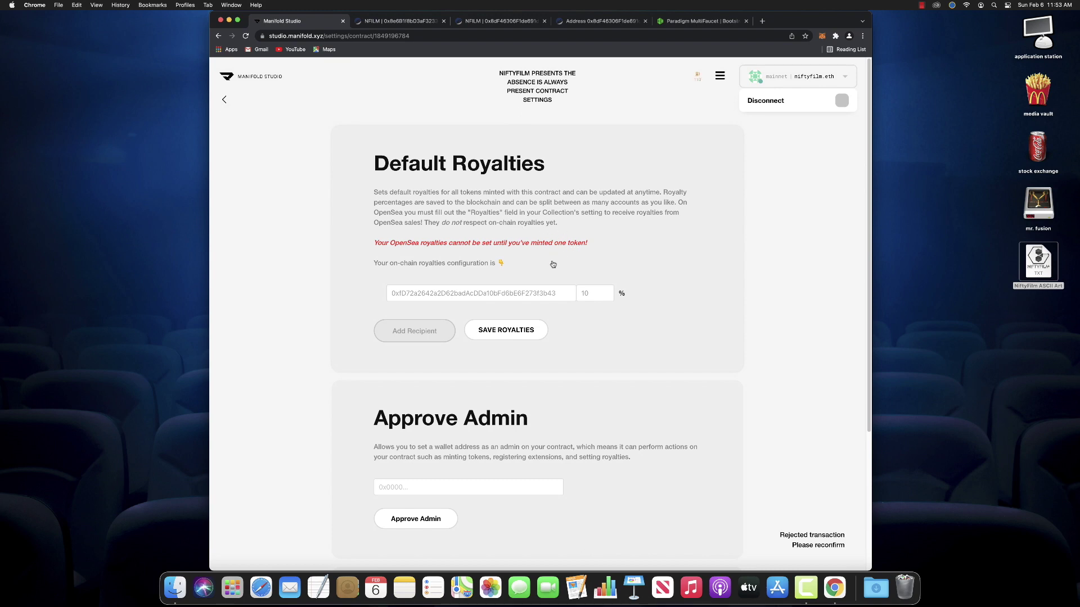
Resubmit the 10% royalty to the wallet address and confirm it in MetaMask until Royalties Saved
click(531, 293)
click(521, 332)
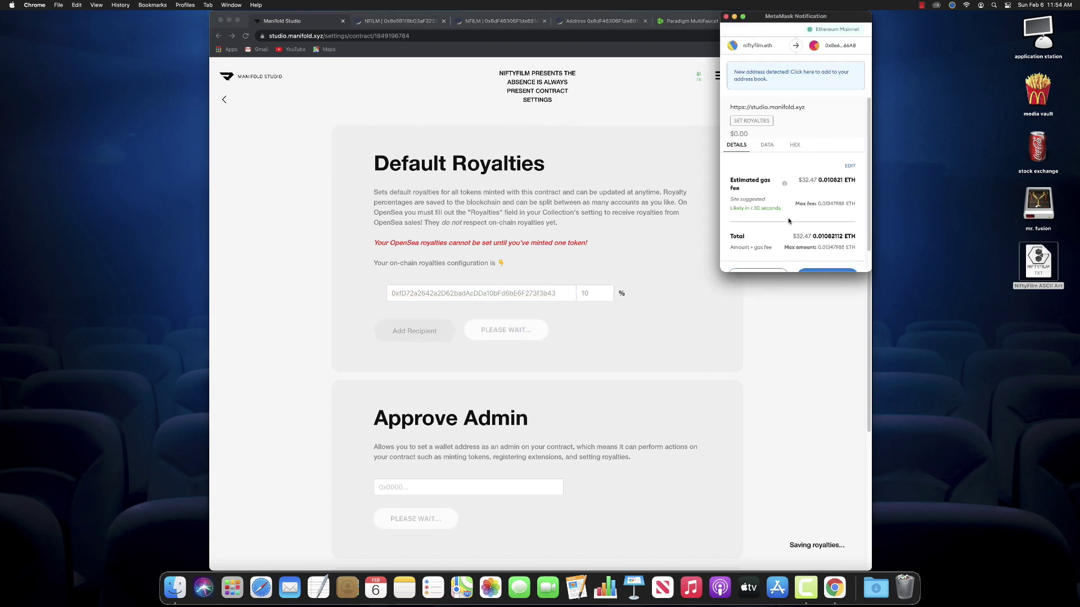
scroll(793, 225, down, 2)
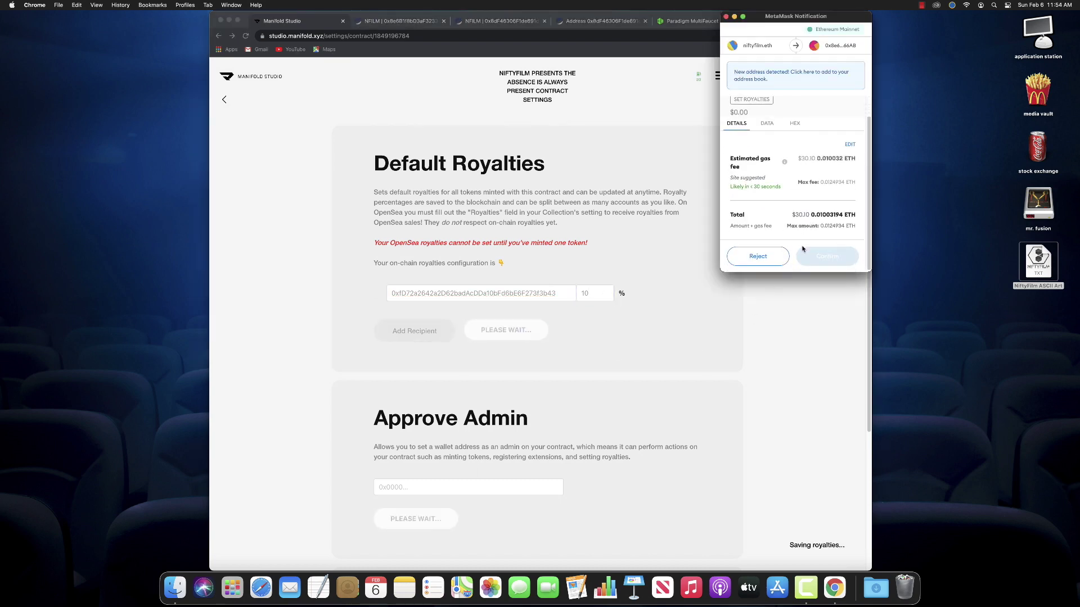
click(827, 255)
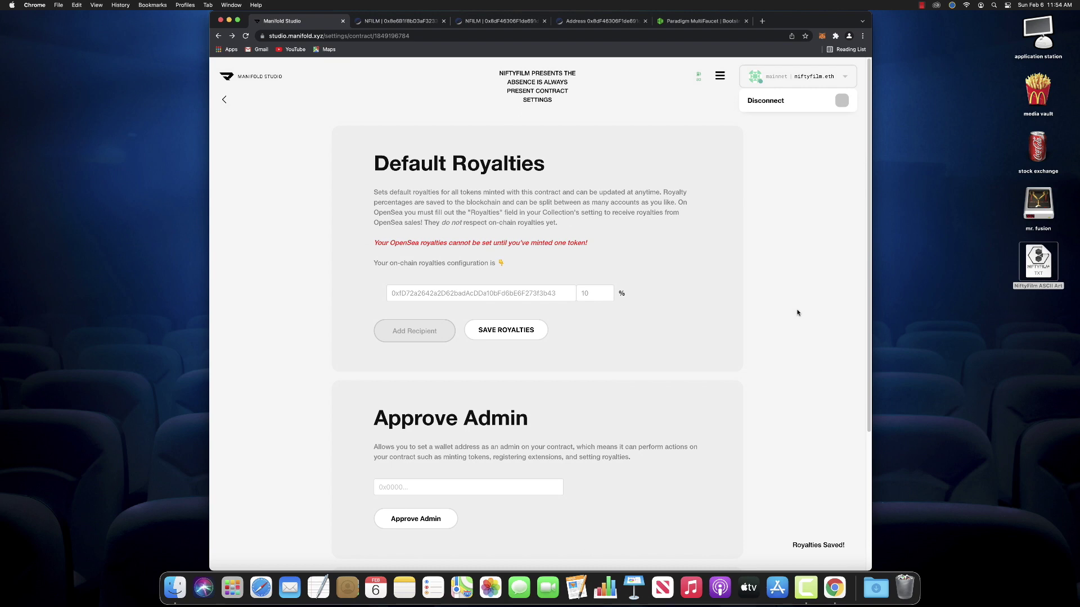
scroll(779, 287, down, 1)
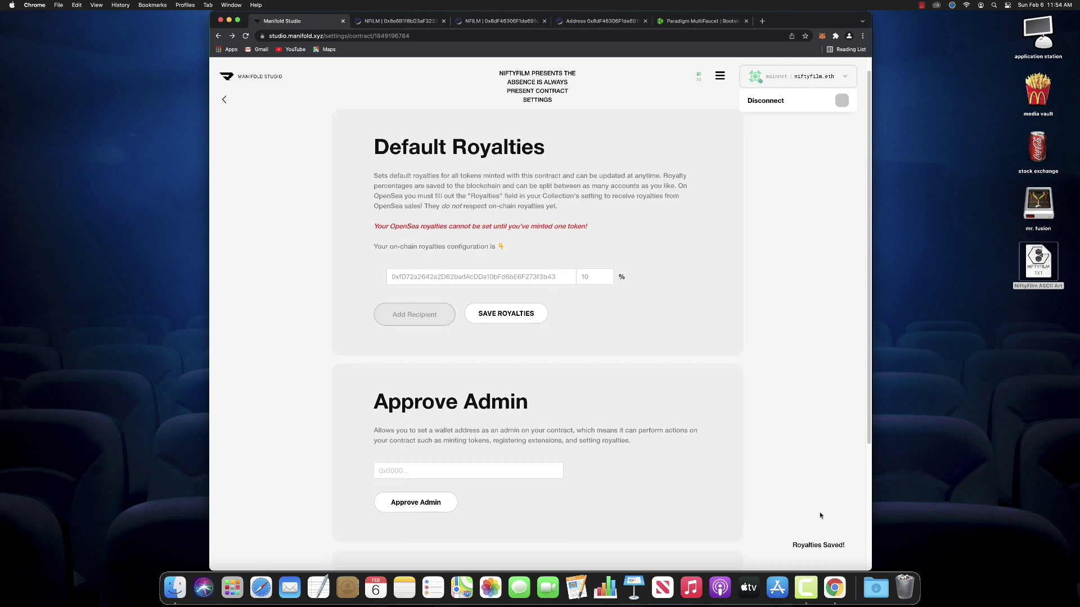
scroll(788, 470, down, 5)
scroll(776, 224, up, 5)
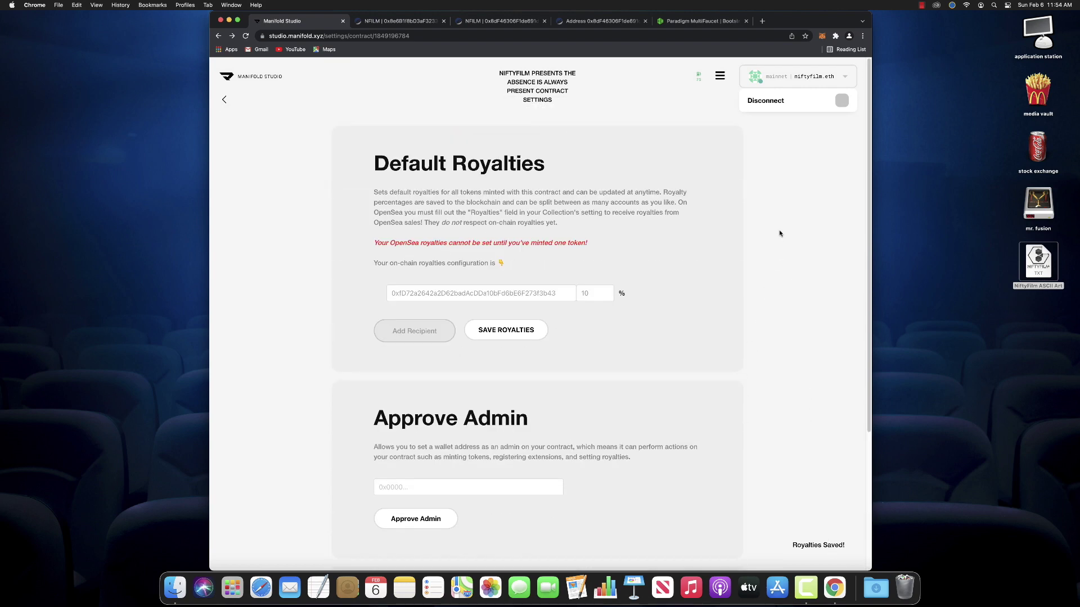
Go back to My Contracts and view the NFILM contract address on Etherscan
click(783, 81)
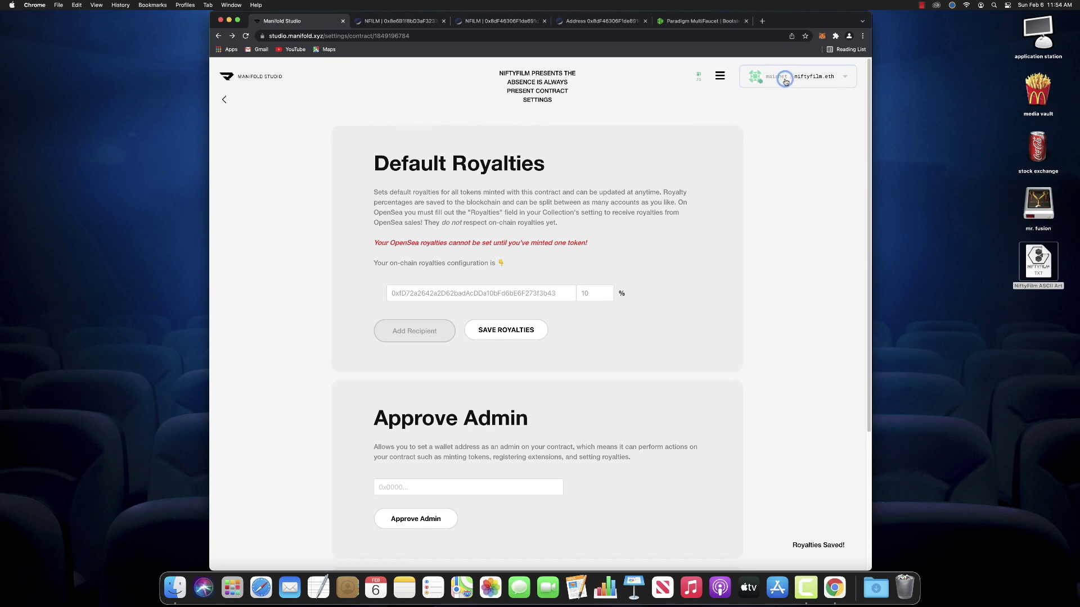
click(223, 100)
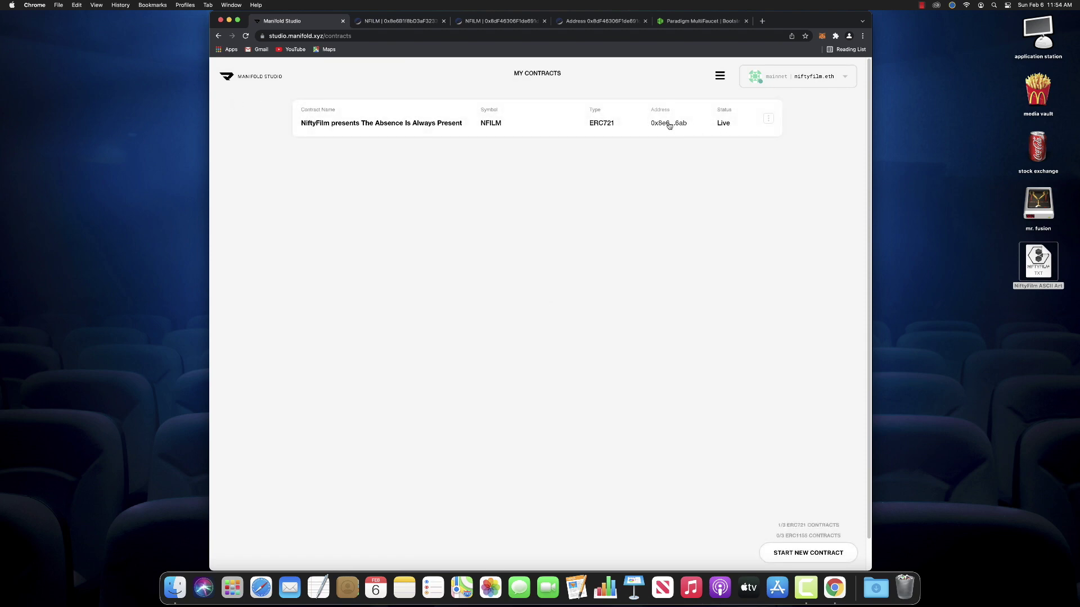
click(669, 123)
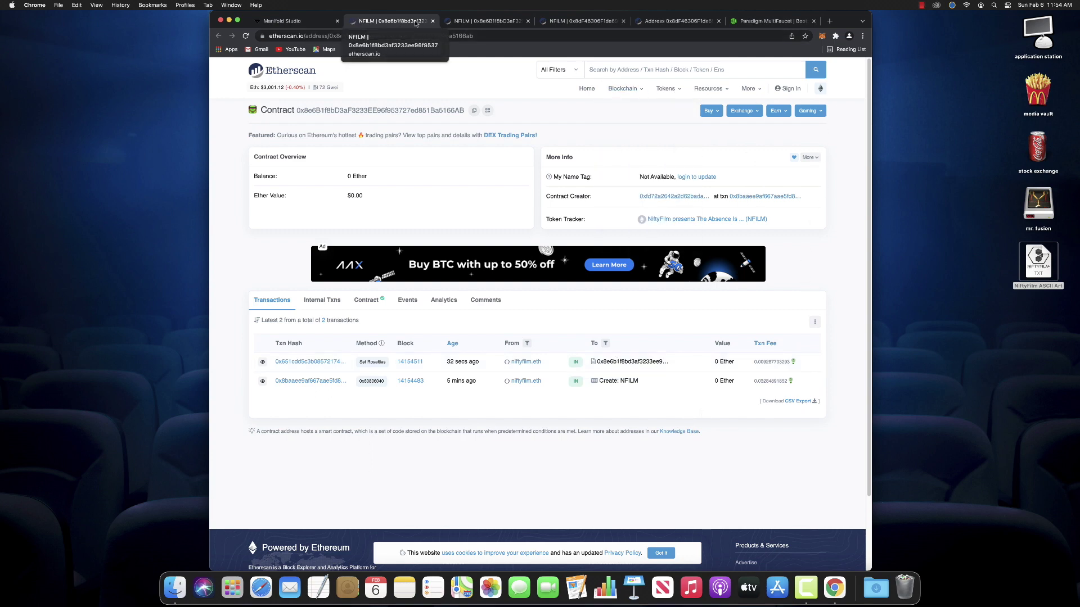
Close the Etherscan, leftover NFILM, Address and Paradigm MultiFaucet tabs, leaving only My Contracts
click(433, 20)
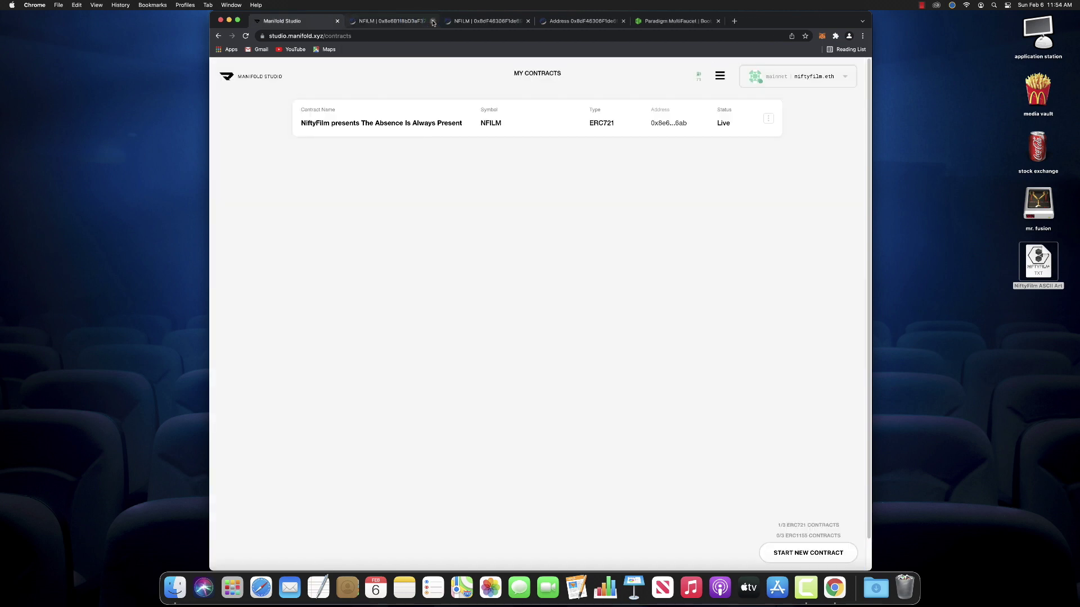
click(433, 21)
click(433, 21)
click(433, 21)
click(433, 21)
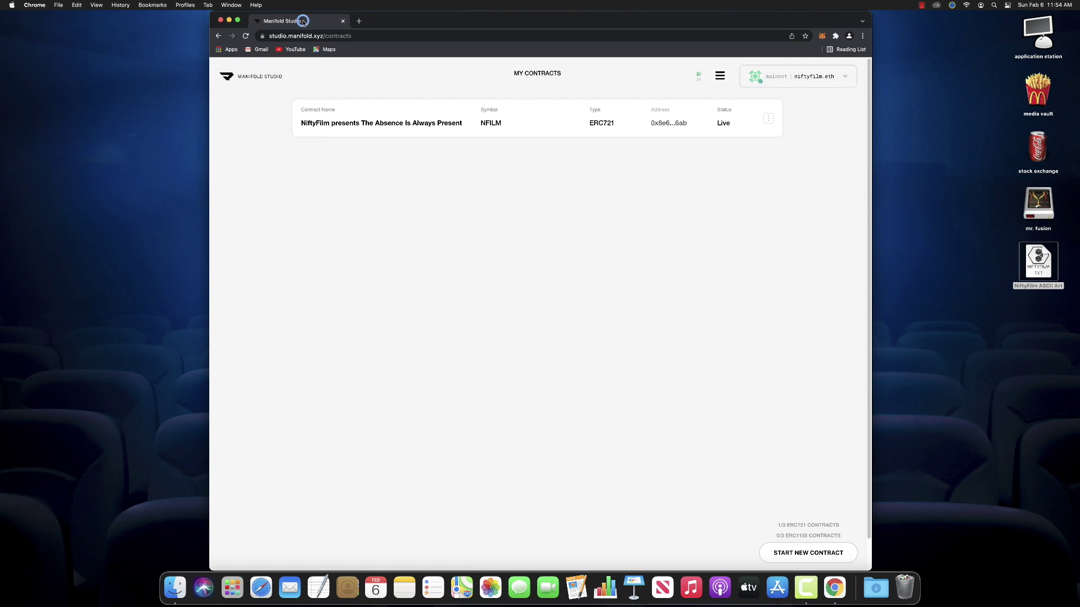